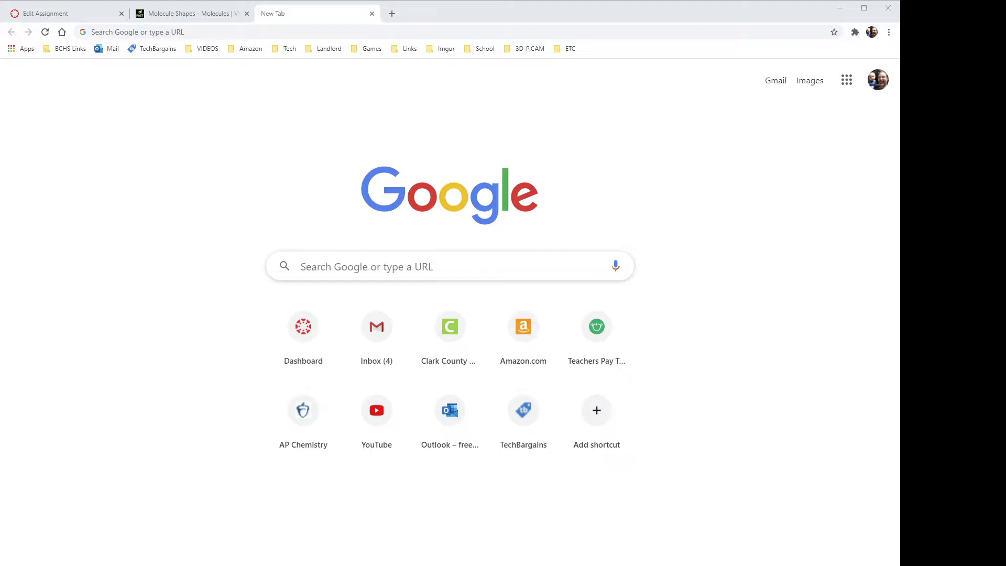
Step: Copy the running-copy embed code of PhET's Molecule Shapes simulation and insert it as HTML in the Canvas assignment's description
left_click(193, 15)
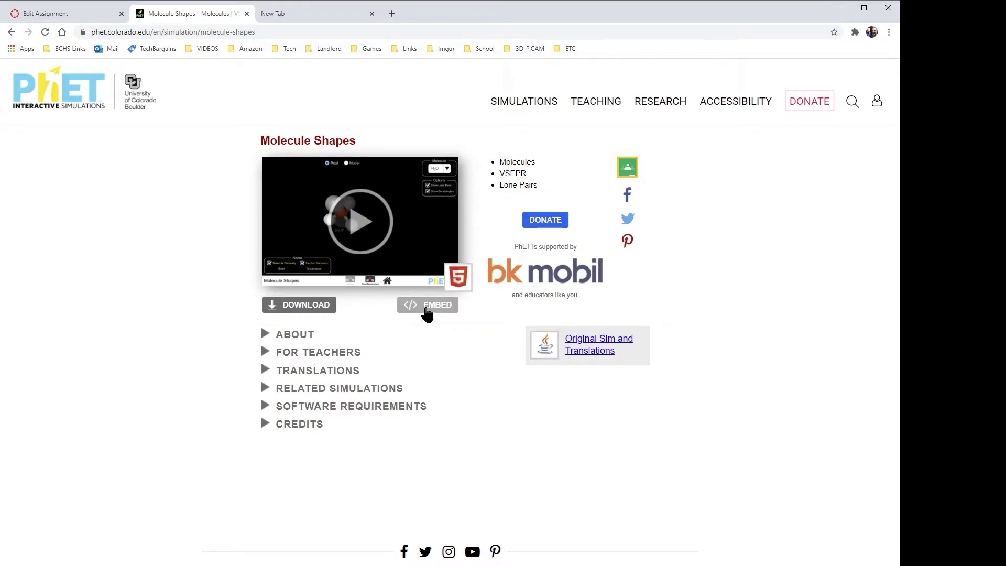
left_click(427, 306)
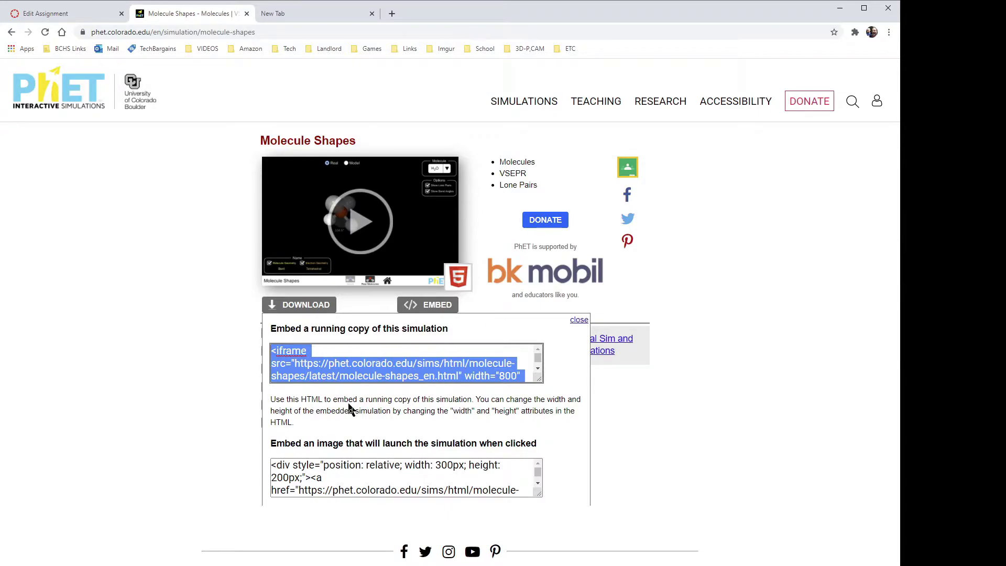
left_click(92, 15)
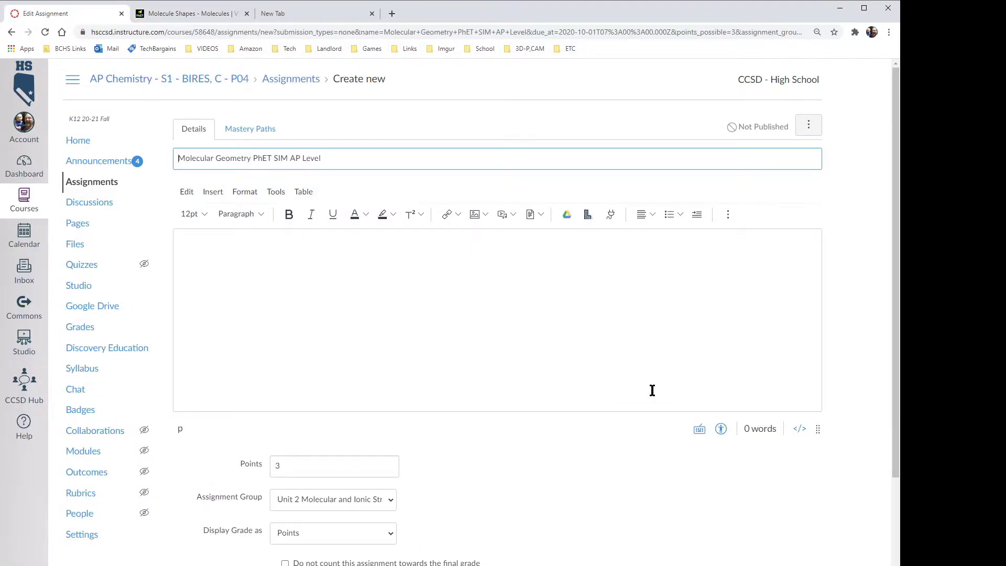
left_click(800, 430)
type("<iframe src=\"https://phet.colorado.edu/sims/html/molecule-shapes/latest/molecule-shapes_en.html\" width=\"800\" height=\"600\" scrolling=\"no\" allowfullscreen></iframe>")
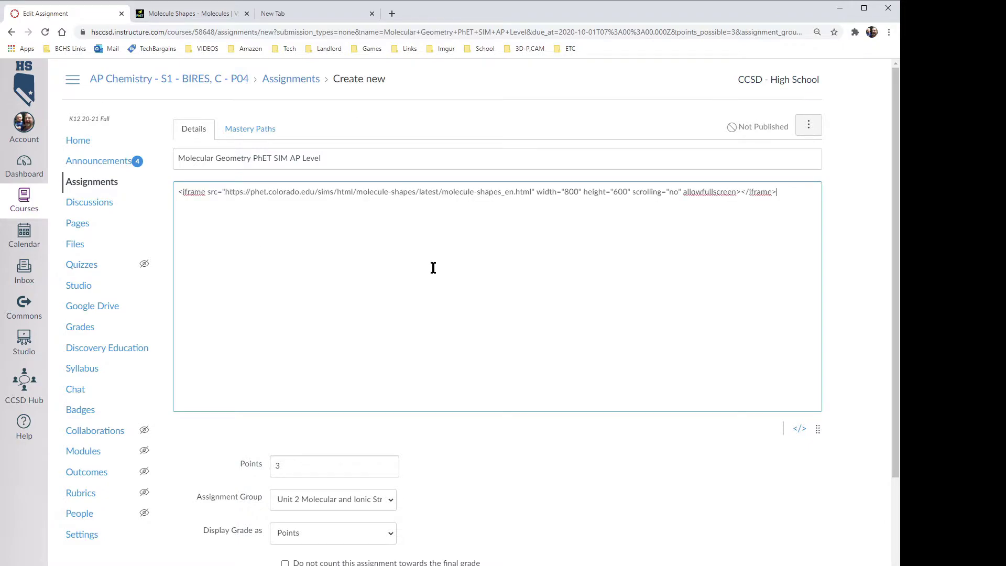
left_click(798, 431)
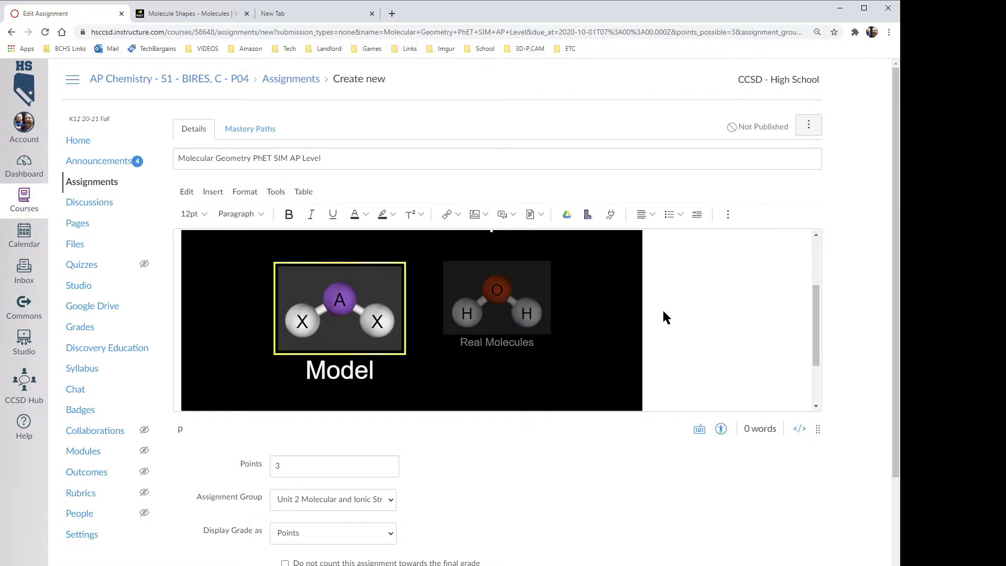
Step: Upload the document "SIM-Molecular Geometry PhET AP Level.pdf" into the assignment description, on a new line below the embedded simulation
scroll(662, 315, "up", 1)
scroll(424, 308, "down", 2)
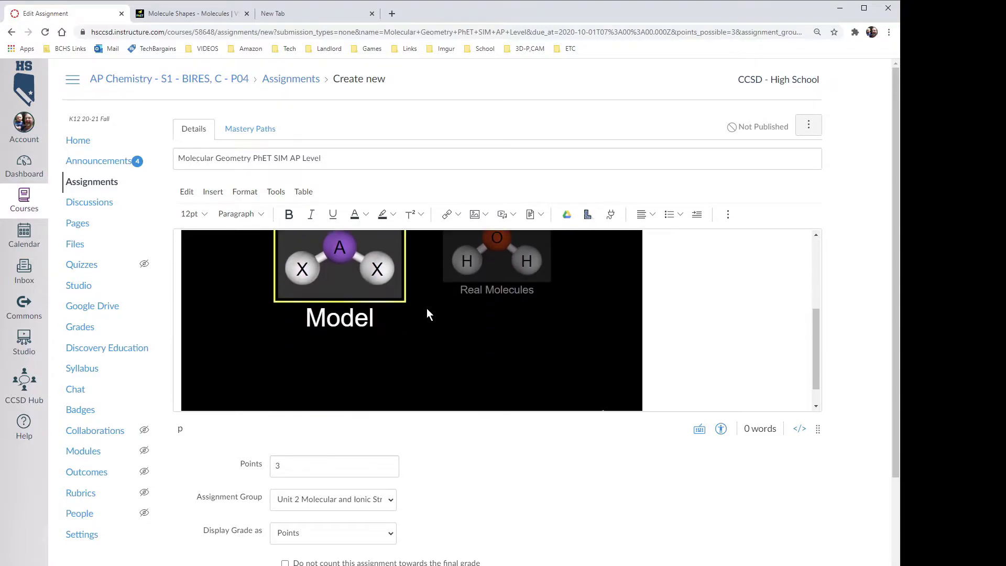
scroll(433, 309, "up", 3)
scroll(581, 293, "down", 3)
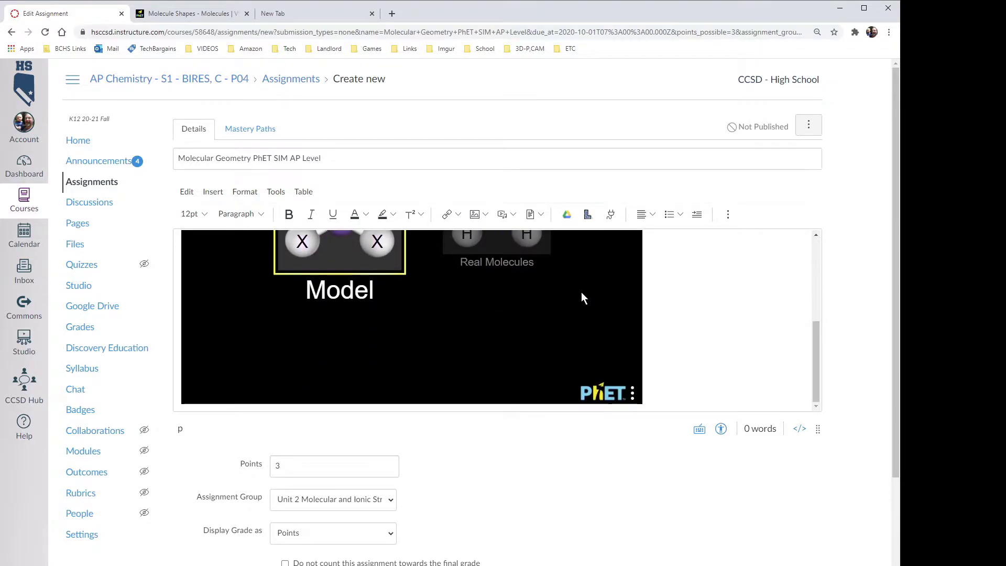
left_click(713, 365)
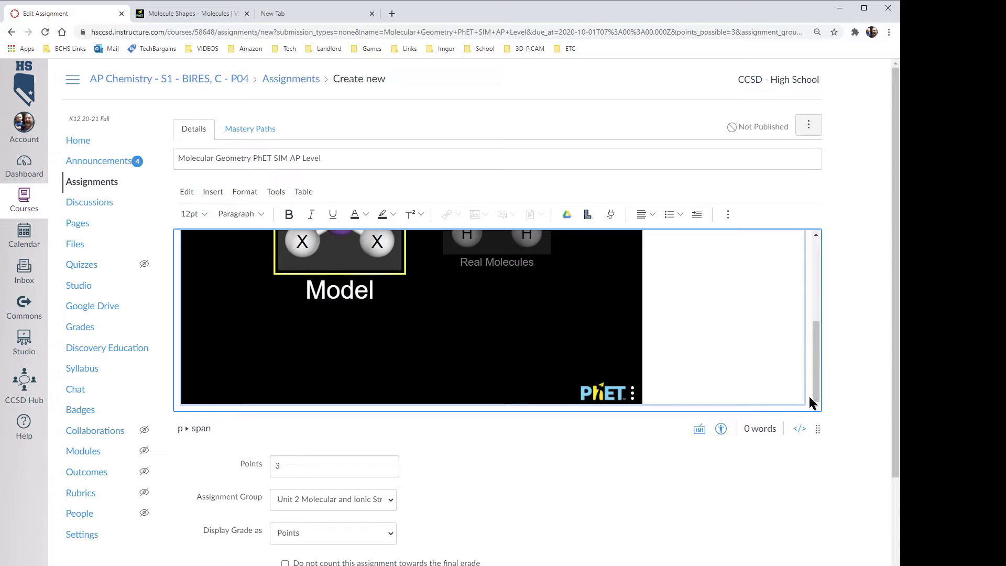
left_click(778, 398)
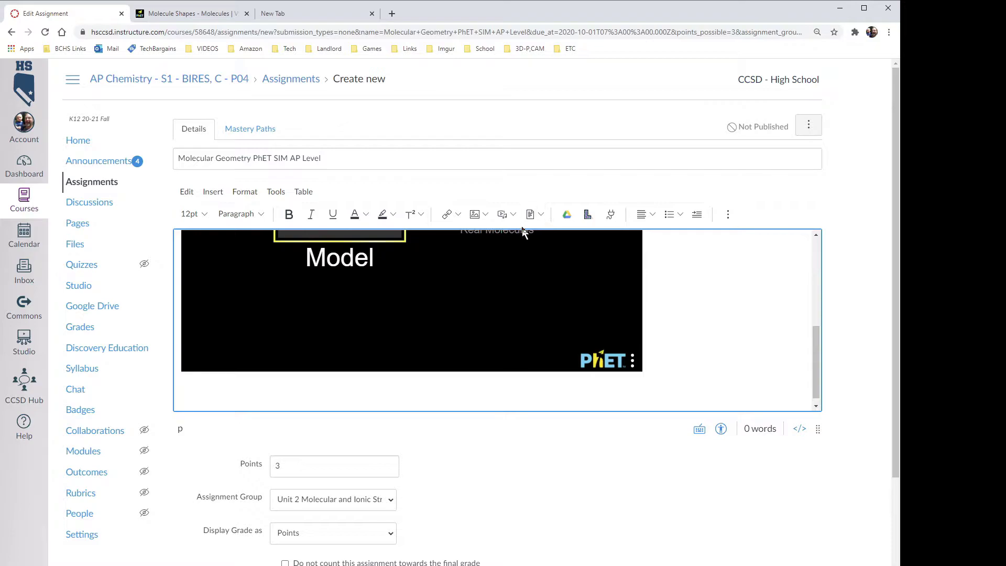
left_click(538, 219)
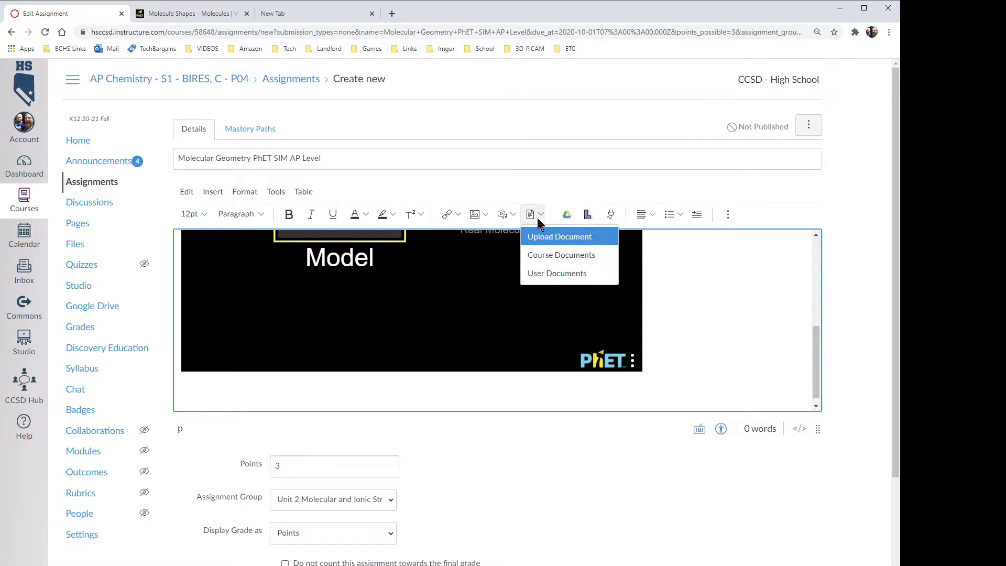
left_click(561, 234)
left_click(515, 246)
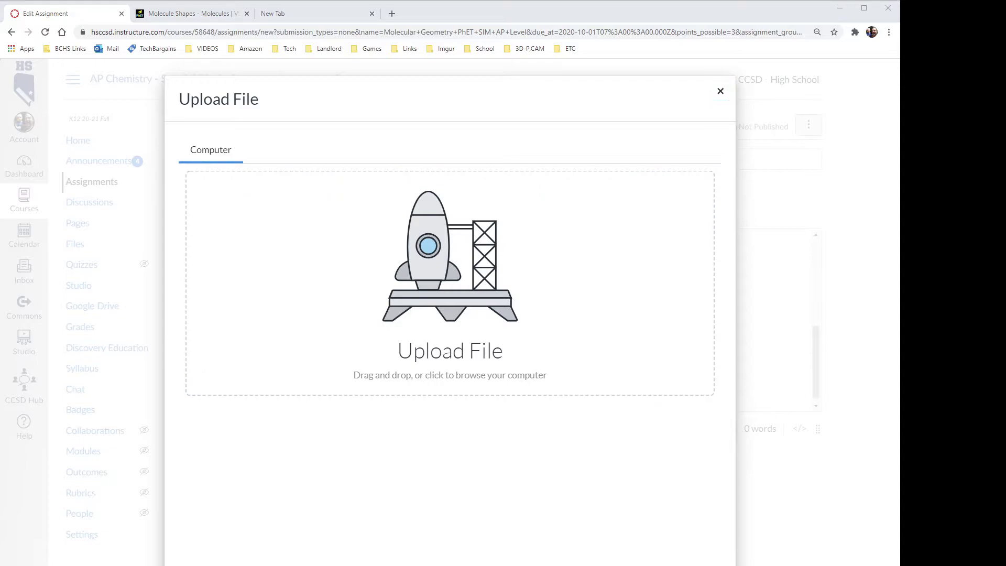
left_click_drag(159, 240, 413, 253)
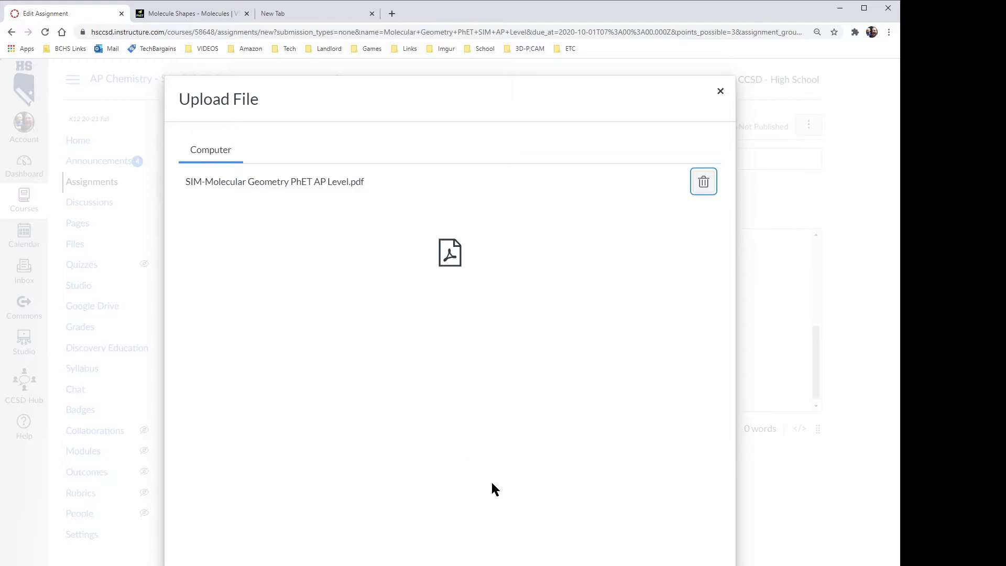
left_click(701, 565)
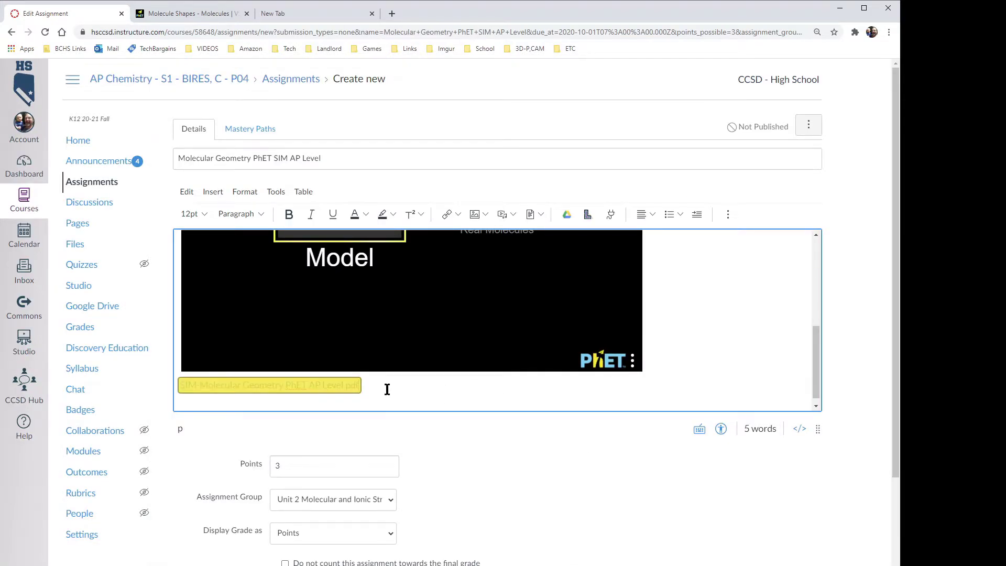
Step: Set the PDF link below the simulation to automatically open an in-line preview
left_click(259, 385)
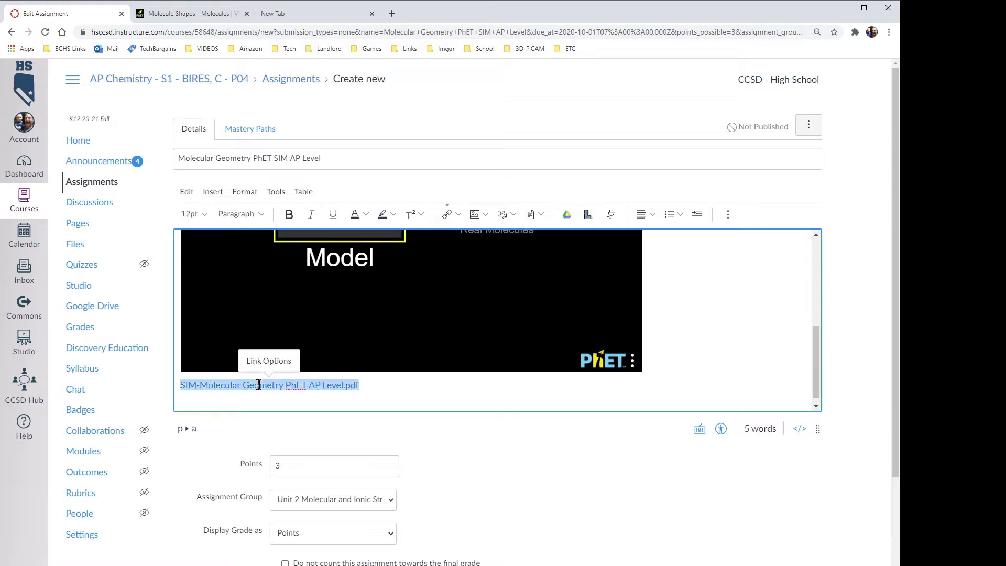
left_click(270, 361)
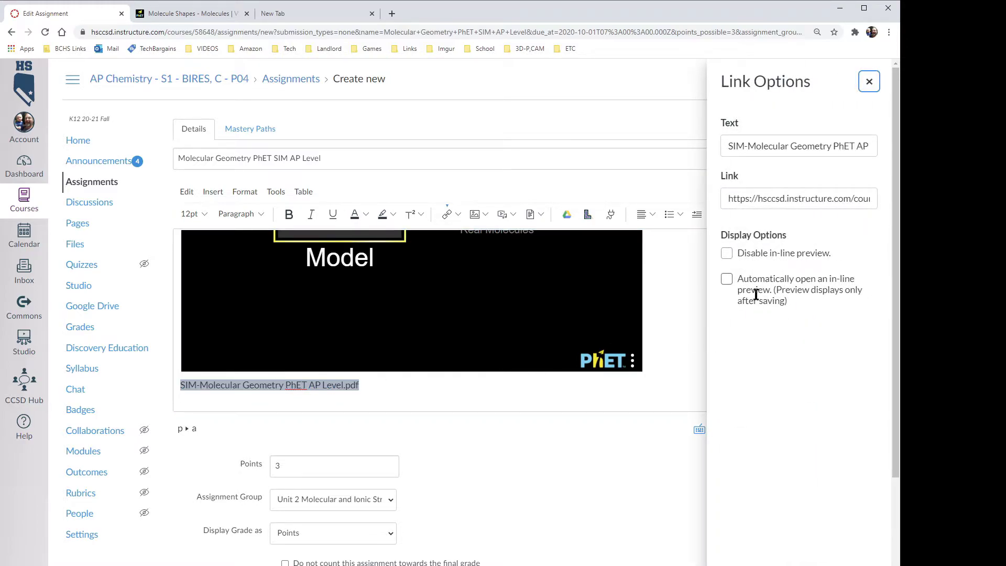
left_click(727, 278)
left_click(799, 530)
triple_click(411, 386)
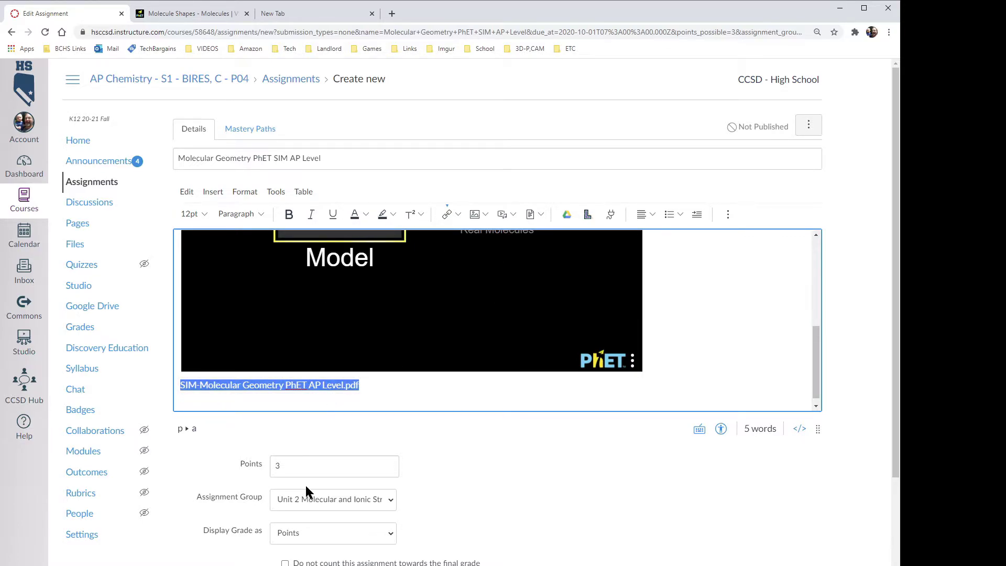
Step: Set the assignment's submission type to Online with Text Entry as the entry option
scroll(306, 491, "down", 3)
scroll(325, 425, "down", 2)
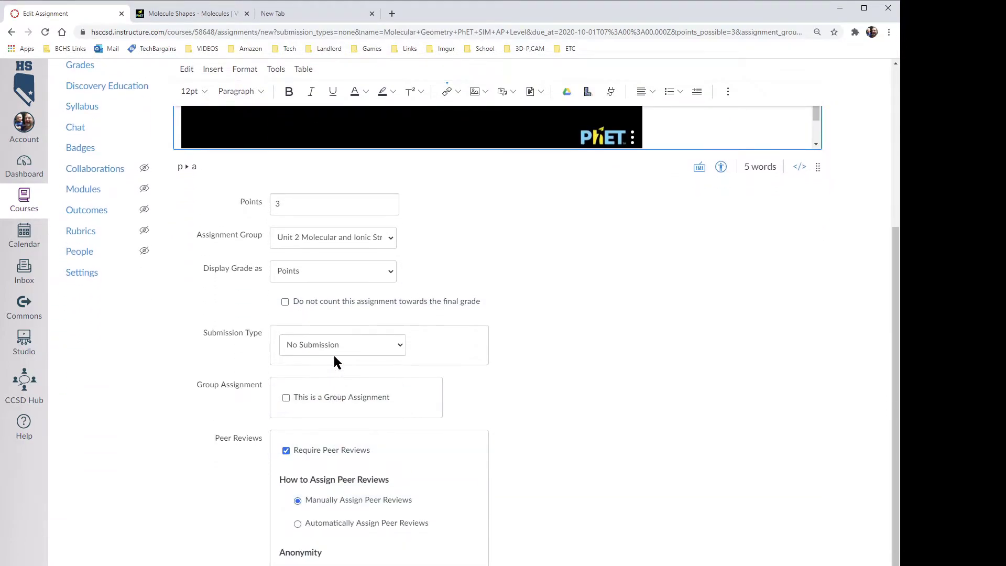
left_click(362, 352)
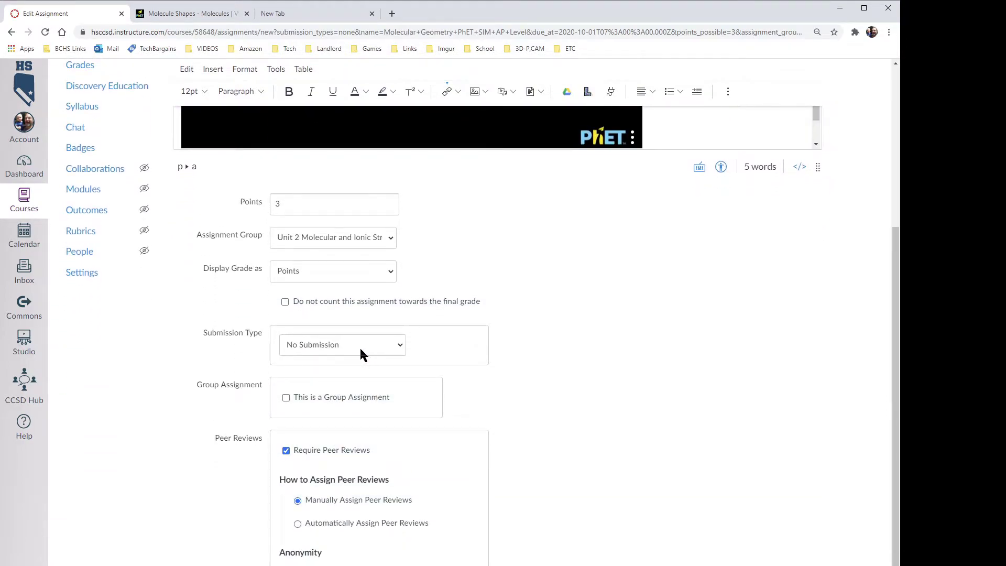
left_click(337, 376)
left_click(309, 394)
Step: Review the remaining assignment settings down to the due date, and save and publish the assignment
scroll(465, 396, "up", 4)
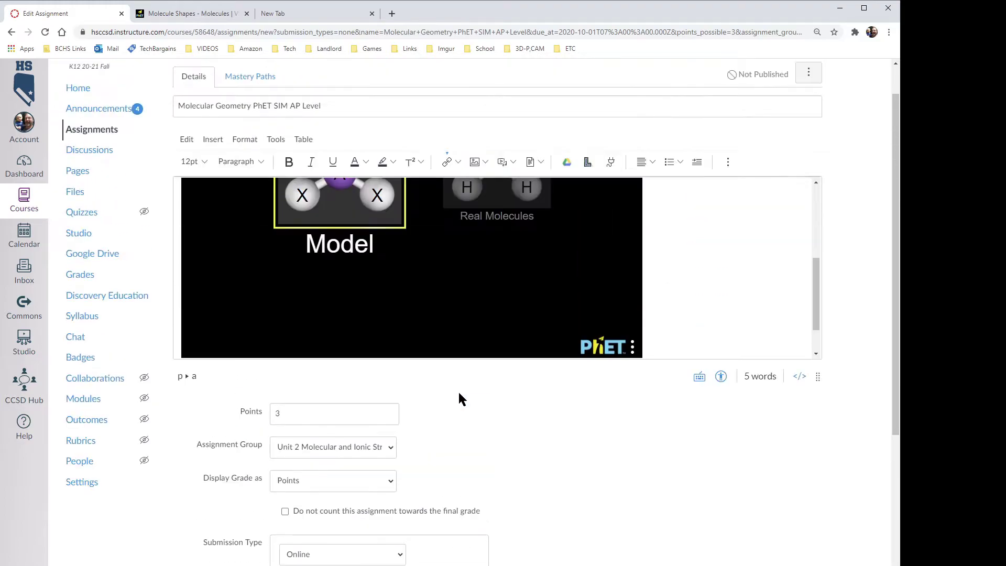
scroll(387, 545, "down", 8)
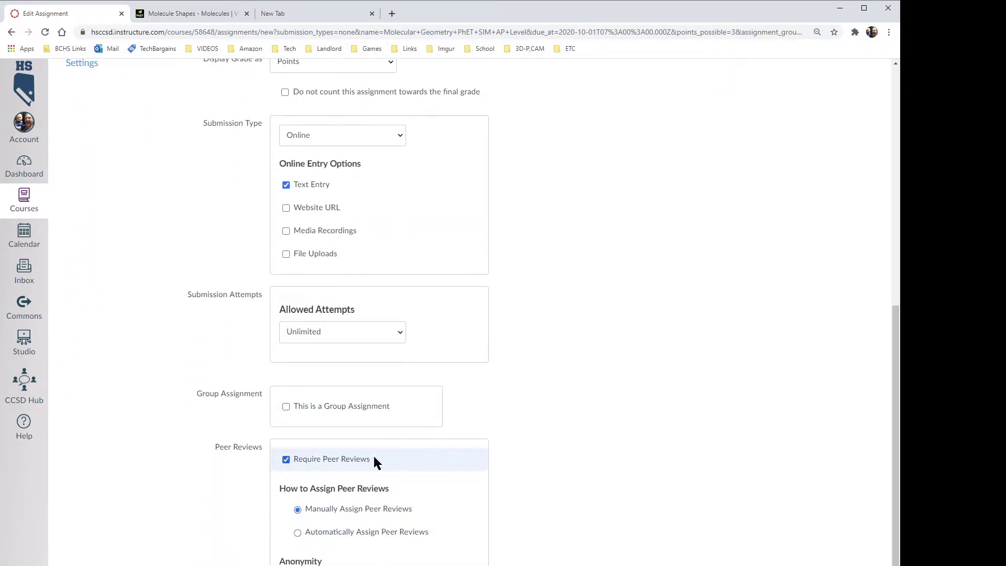
scroll(373, 453, "down", 1)
scroll(430, 448, "down", 2)
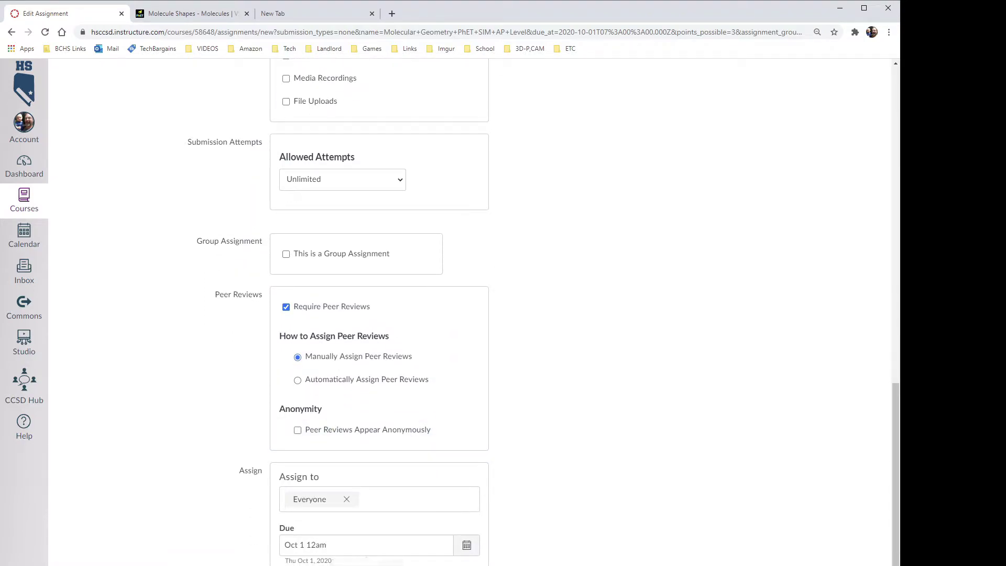
key("Return")
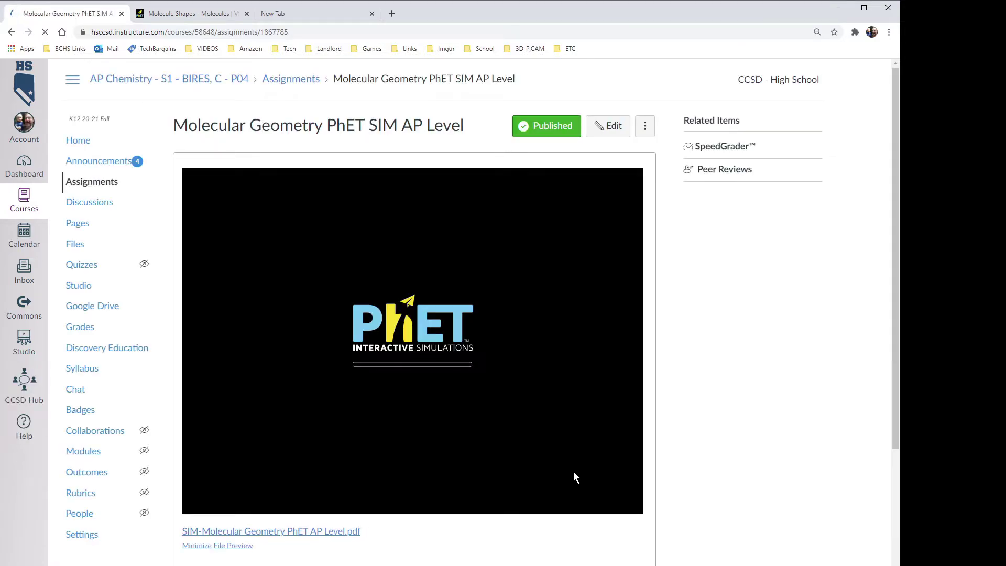
Step: Examine the published assignment's embedded simulation and all pages of the worksheet in the in-line PDF preview
scroll(687, 370, "down", 1)
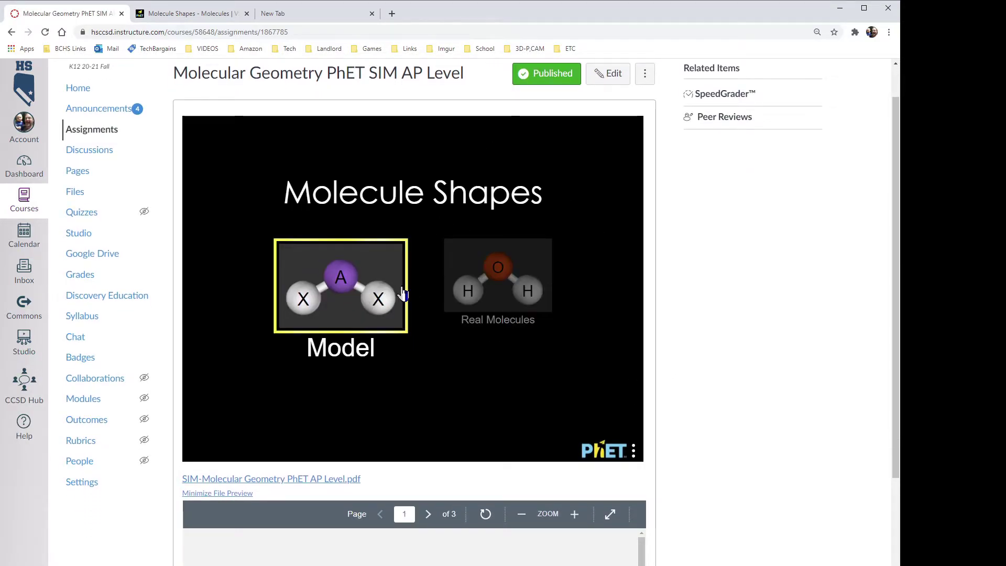
scroll(673, 488, "down", 1)
scroll(674, 489, "down", 6)
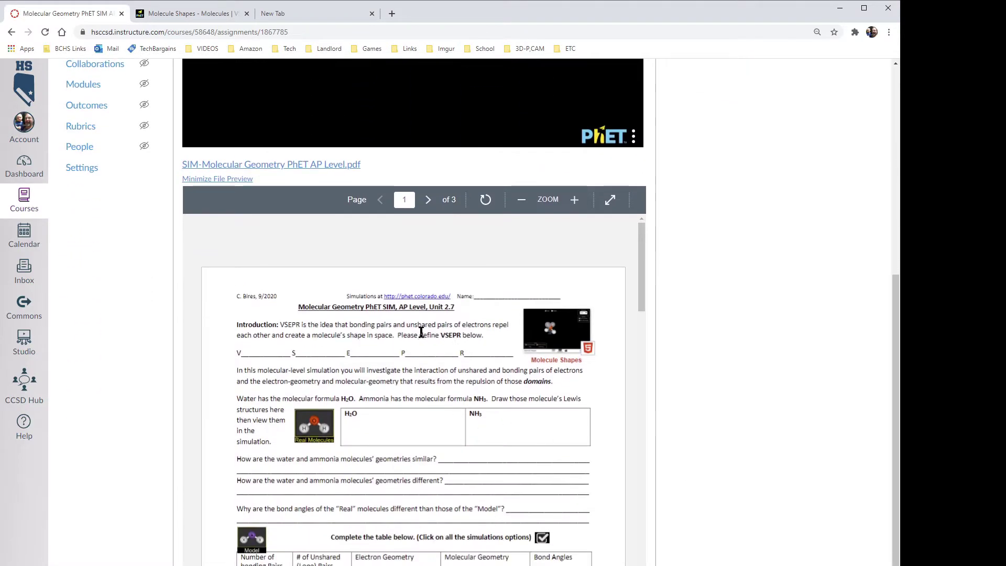
scroll(412, 400, "down", 18)
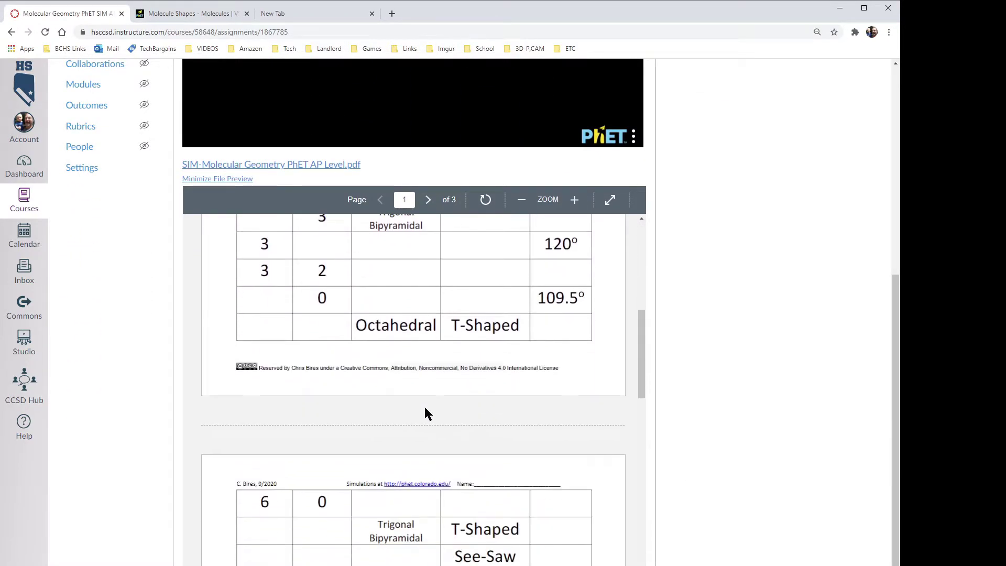
scroll(430, 417, "down", 9)
scroll(370, 432, "up", 12)
scroll(370, 429, "up", 12)
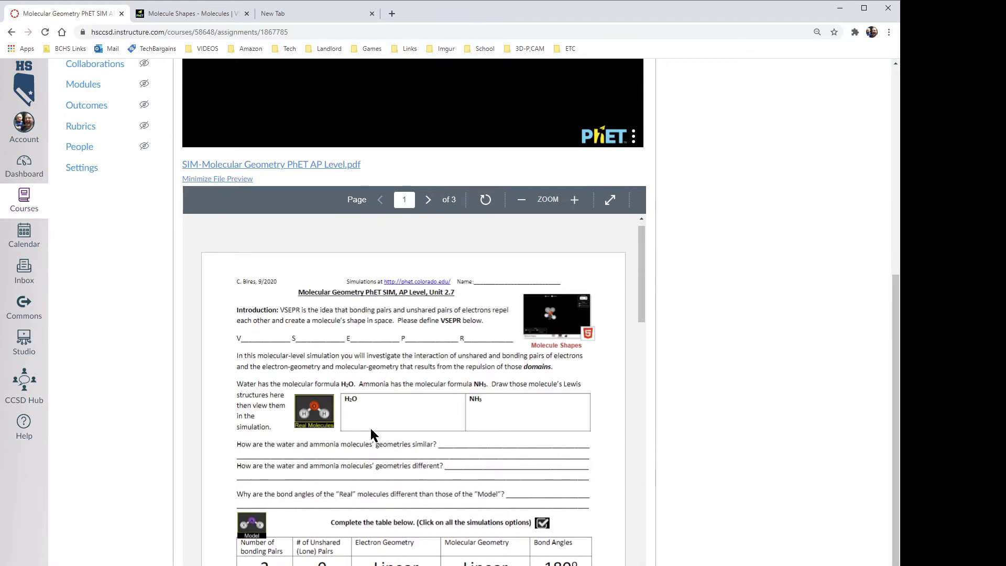
scroll(499, 430, "down", 20)
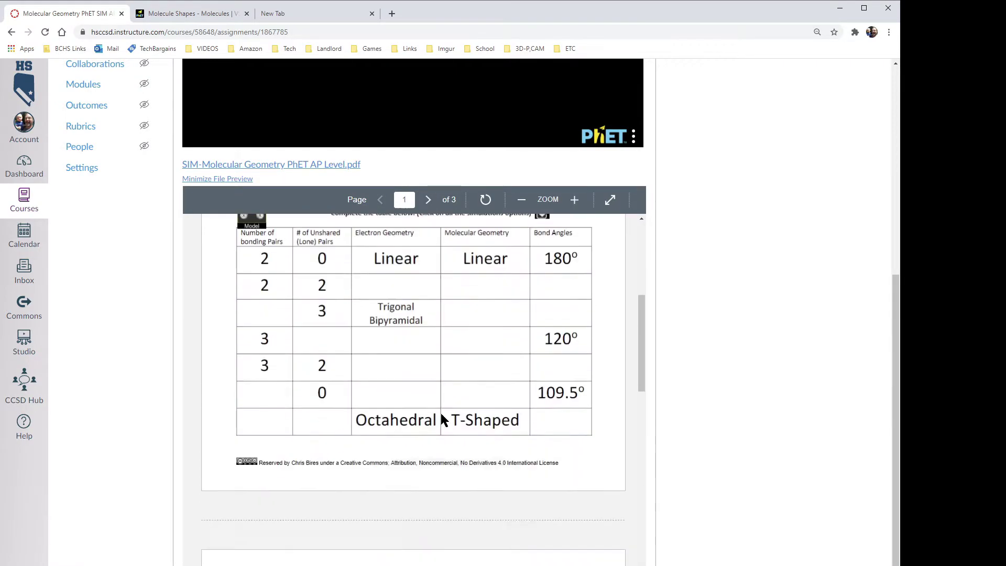
scroll(524, 498, "down", 3)
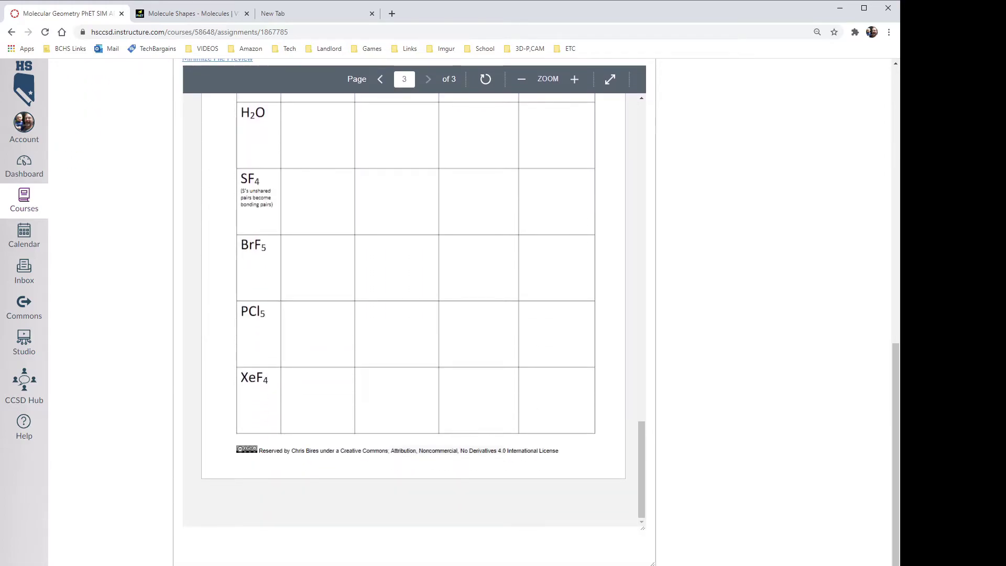
scroll(532, 518, "up", 6)
scroll(438, 519, "up", 20)
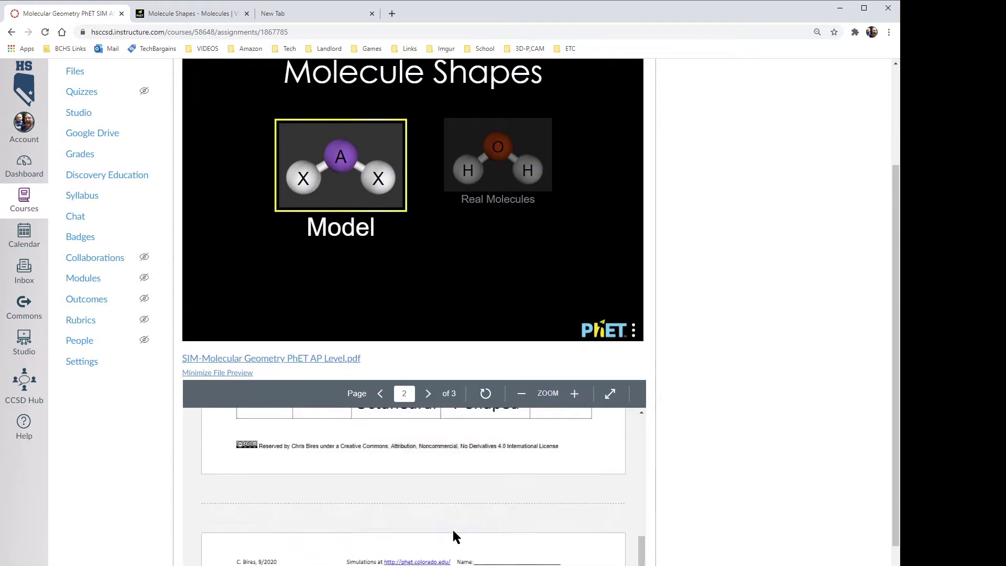
scroll(442, 497, "up", 1)
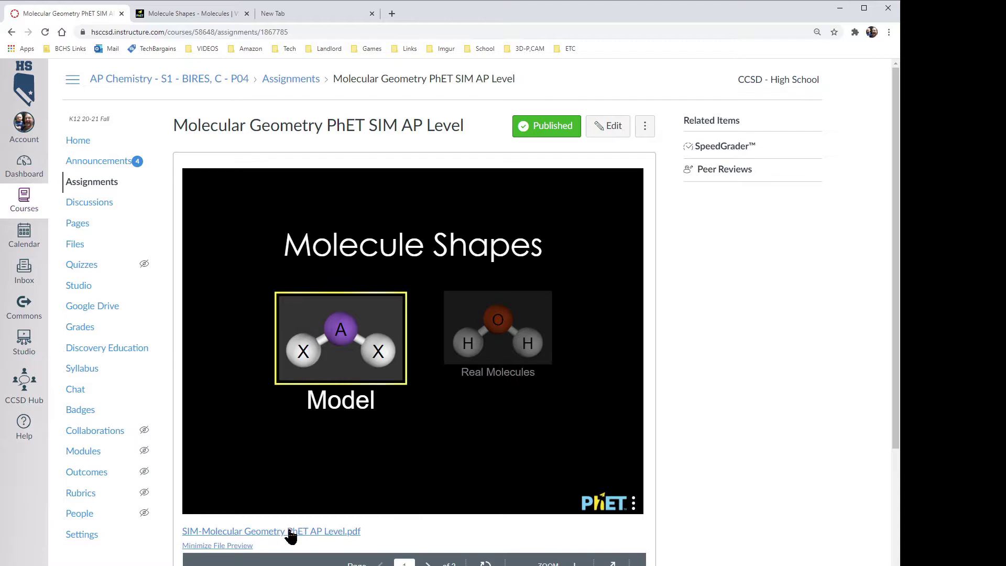
left_click(268, 532)
Step: Search Google for "pdf escape" in the empty browser tab and open PDFescape's free online PDF editor
left_click(291, 13)
left_click(348, 272)
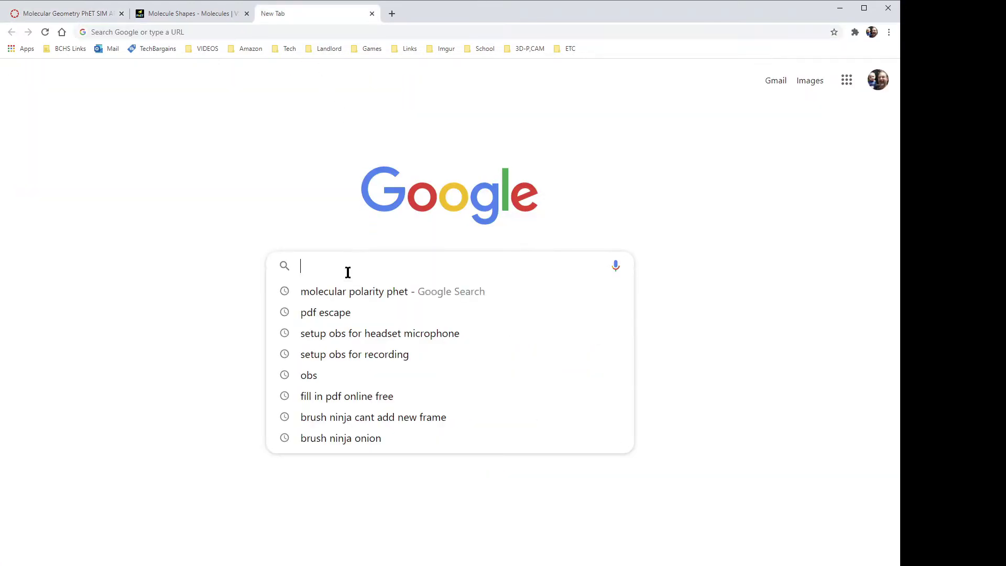
type("pdf escape")
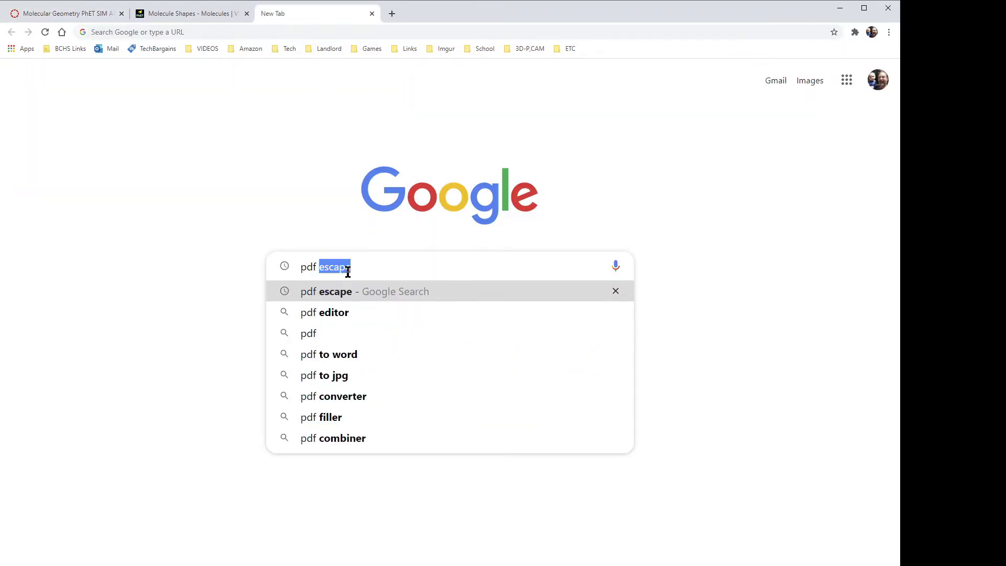
key("Right")
key("Return")
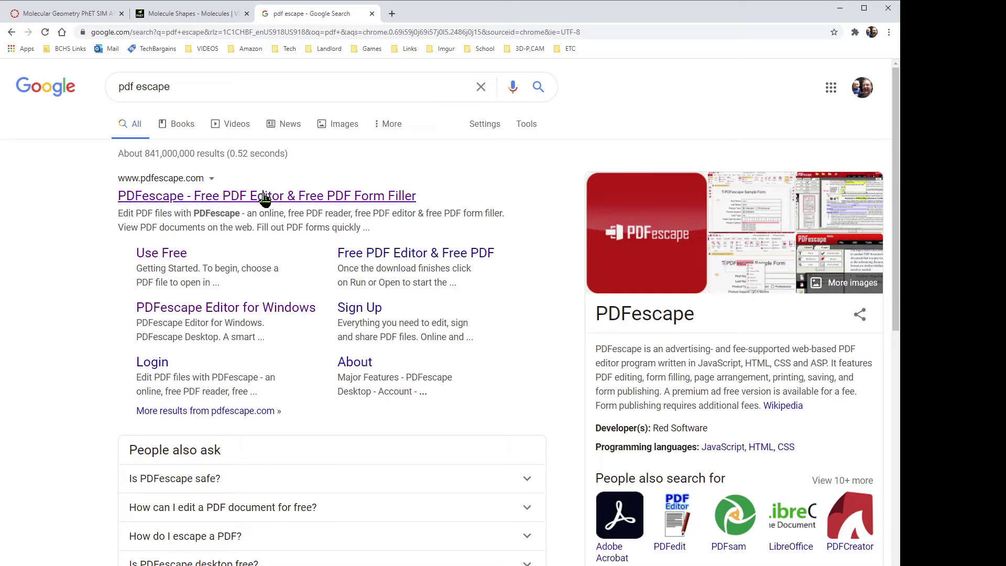
left_click(263, 198)
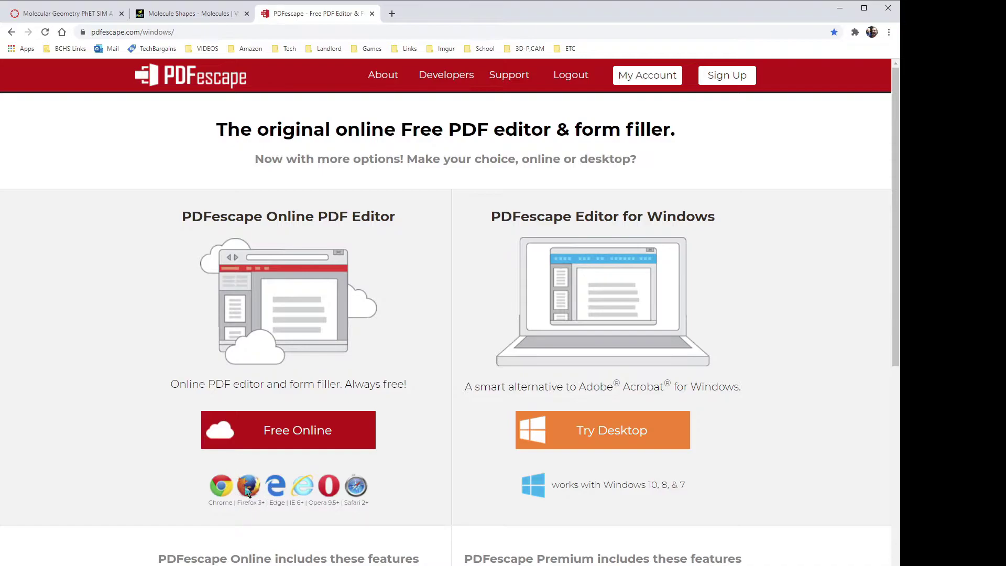
left_click(273, 439)
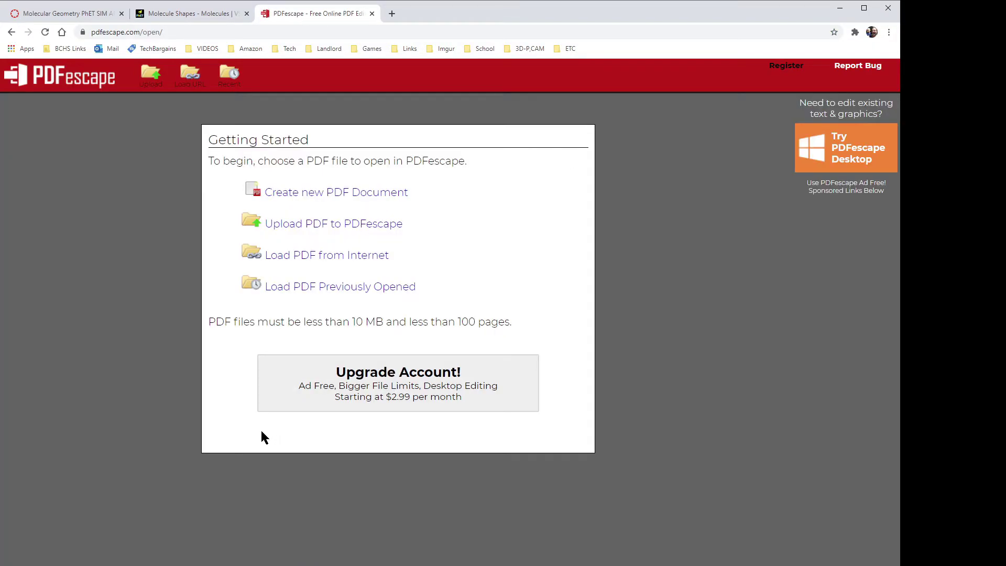
Step: Upload the Molecular Geometry PhET SIM worksheet PDF to PDFescape and look through its pages
left_click(318, 229)
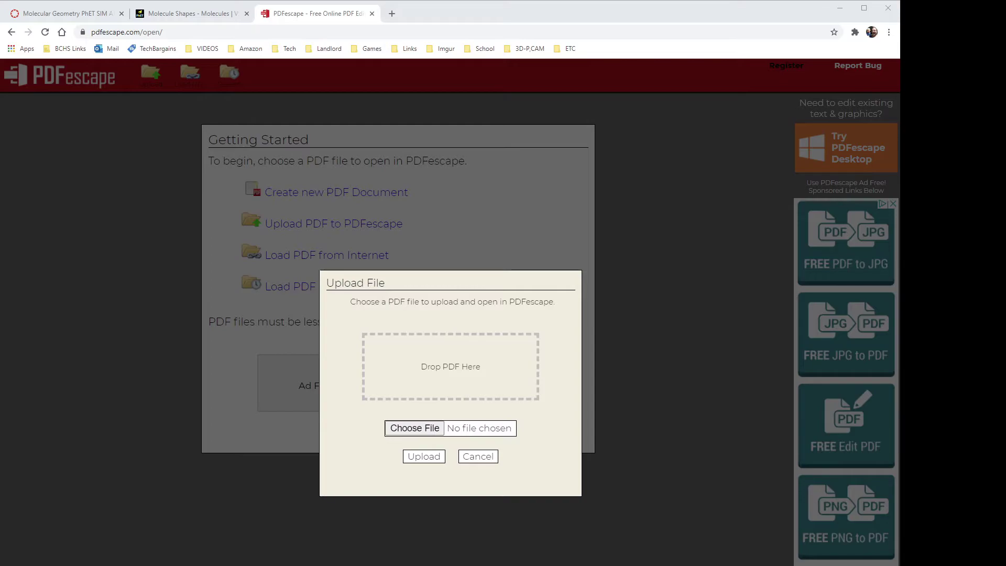
left_click_drag(436, 377, 465, 372)
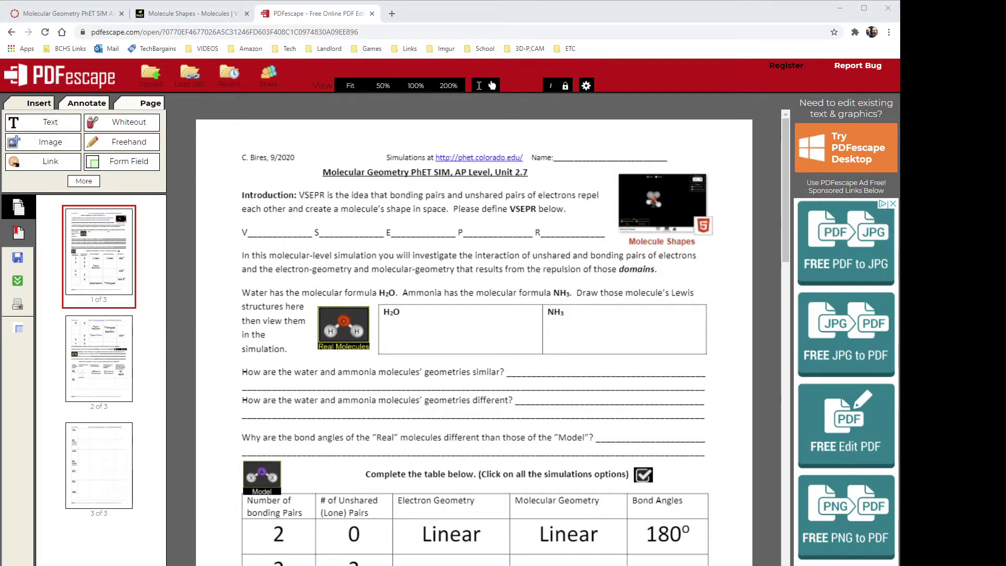
scroll(454, 287, "down", 10)
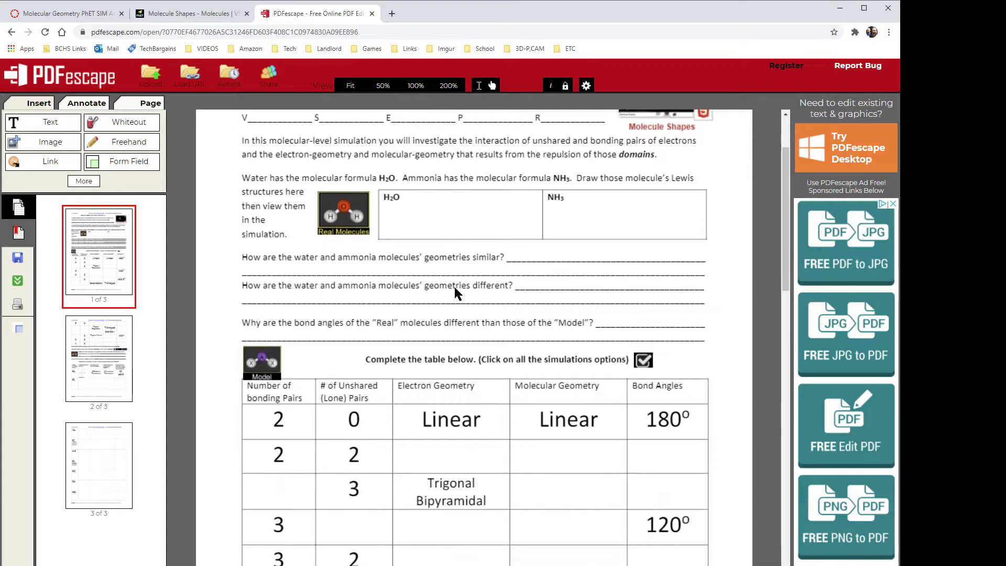
scroll(455, 301, "down", 20)
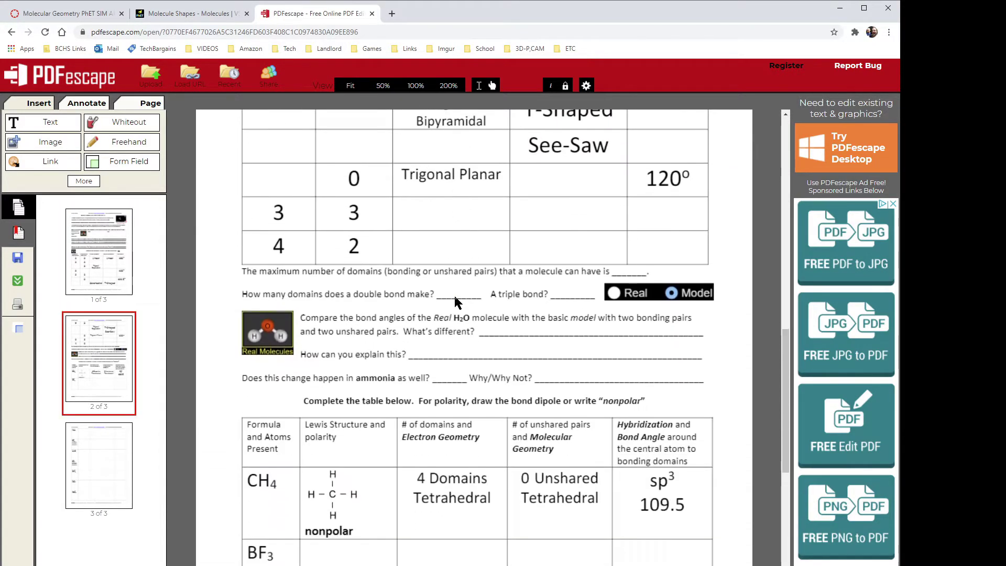
scroll(447, 300, "up", 20)
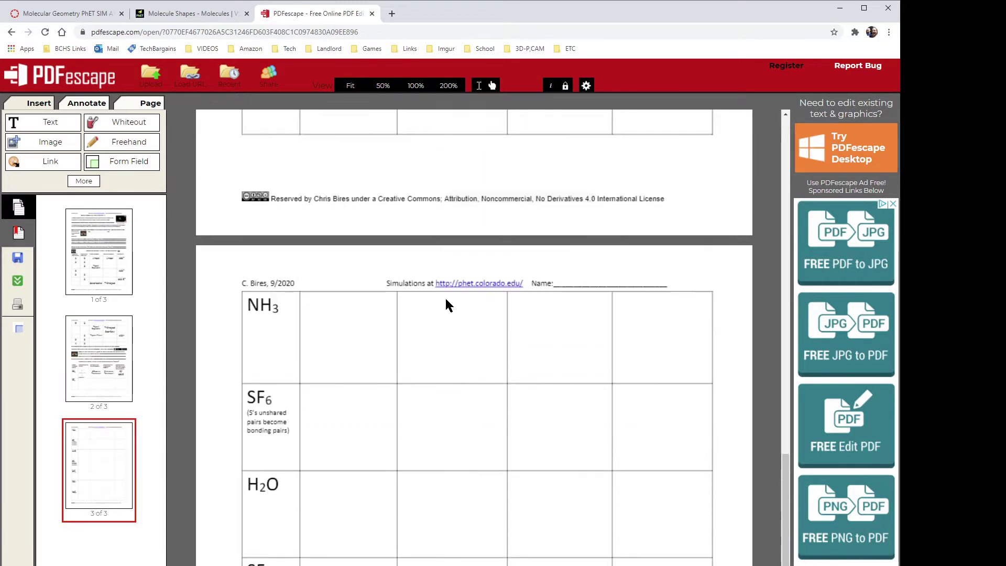
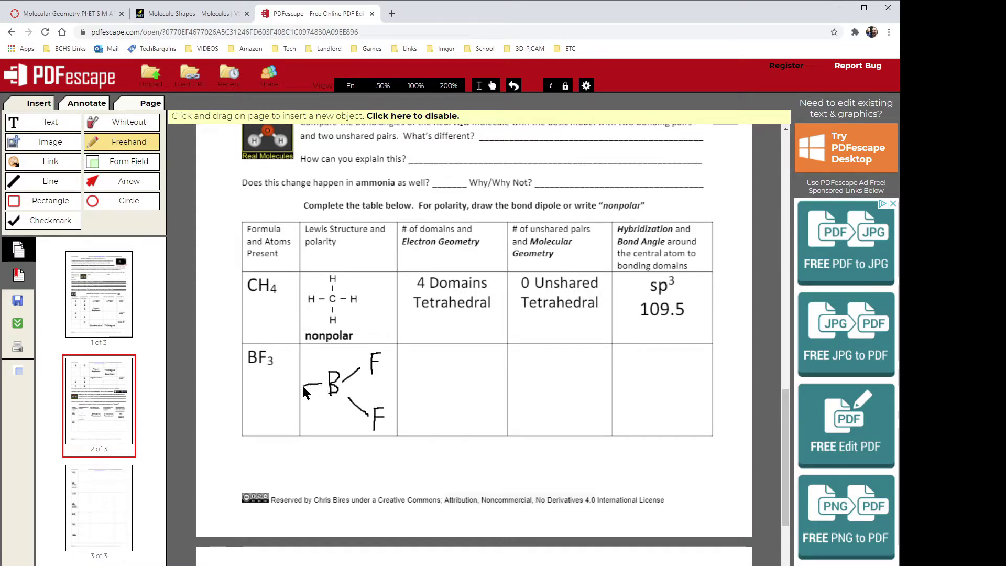
Step: Finish the freehand BF3 Lewis structure with the third F and the lone-pair dots around the fluorine atoms
left_click_drag(286, 374, 288, 397)
left_click_drag(283, 372, 297, 384)
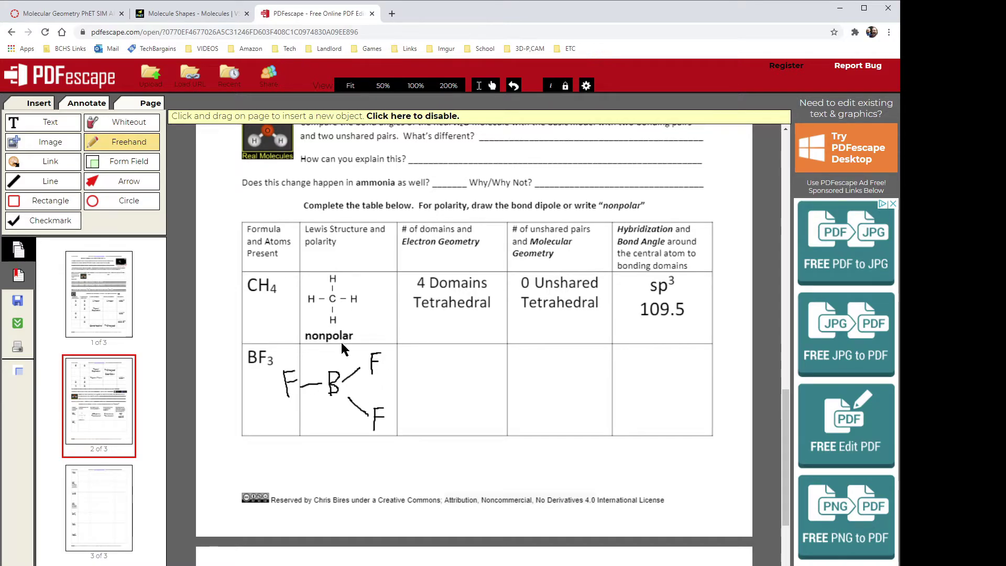
left_click(371, 346)
left_click(377, 346)
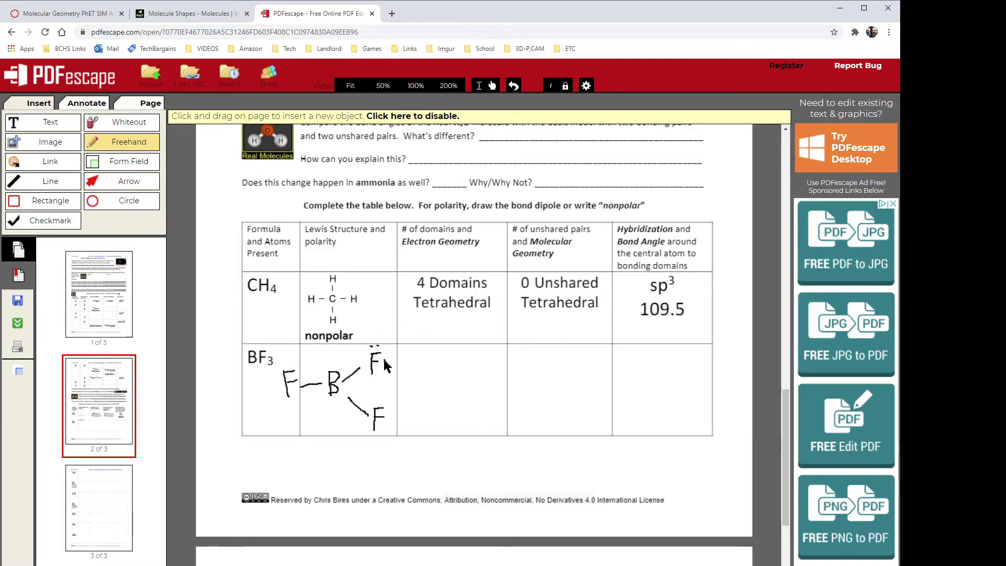
left_click(385, 355)
left_click(386, 361)
left_click(376, 374)
left_click(381, 374)
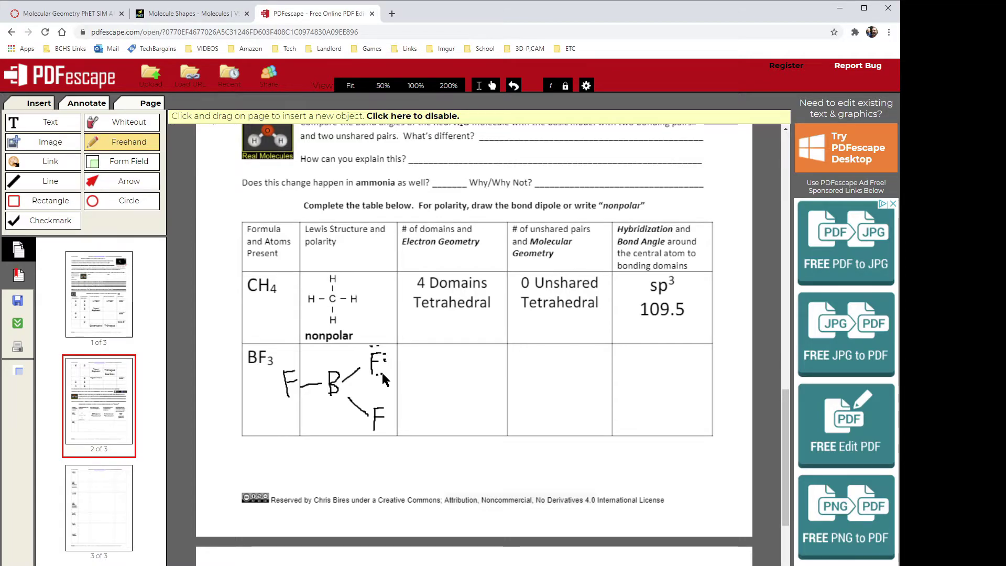
left_click(391, 414)
left_click(391, 421)
left_click(375, 401)
left_click(382, 401)
left_click(376, 433)
left_click(276, 373)
left_click(275, 383)
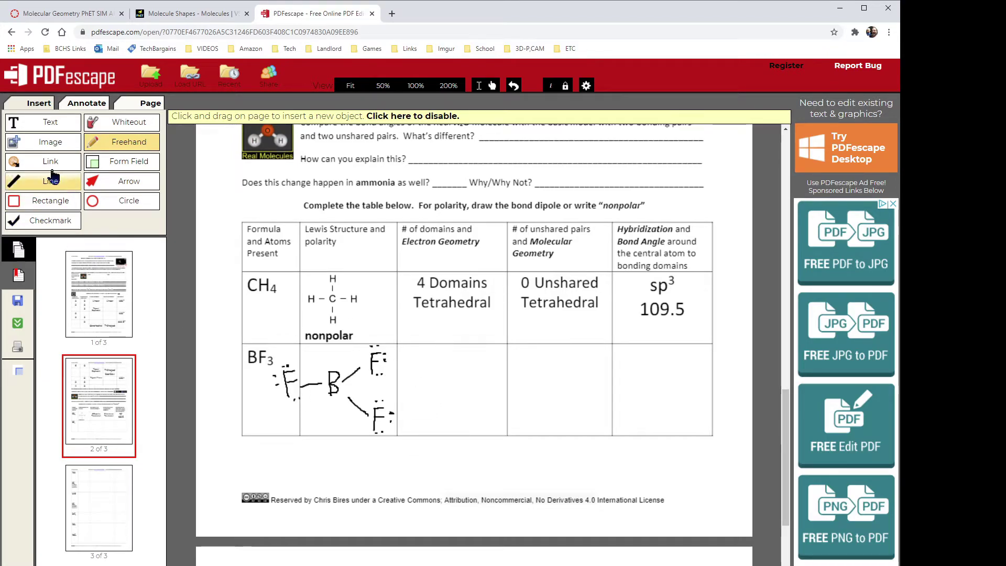
Step: Insert size 24 text reading "sp2" and "120" on two lines in the BF3 row's hybridization and bond angle cell
left_click(51, 128)
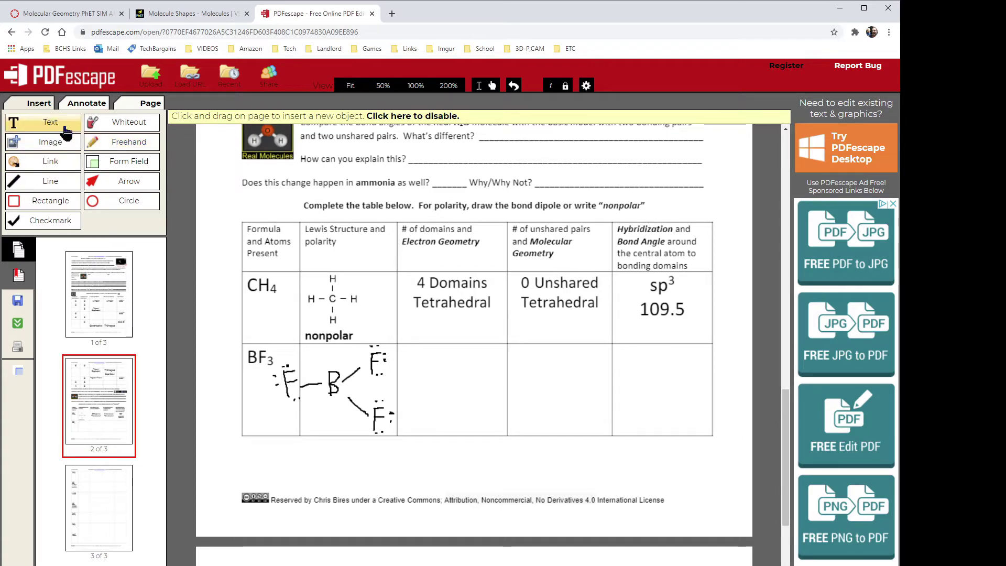
left_click(623, 374)
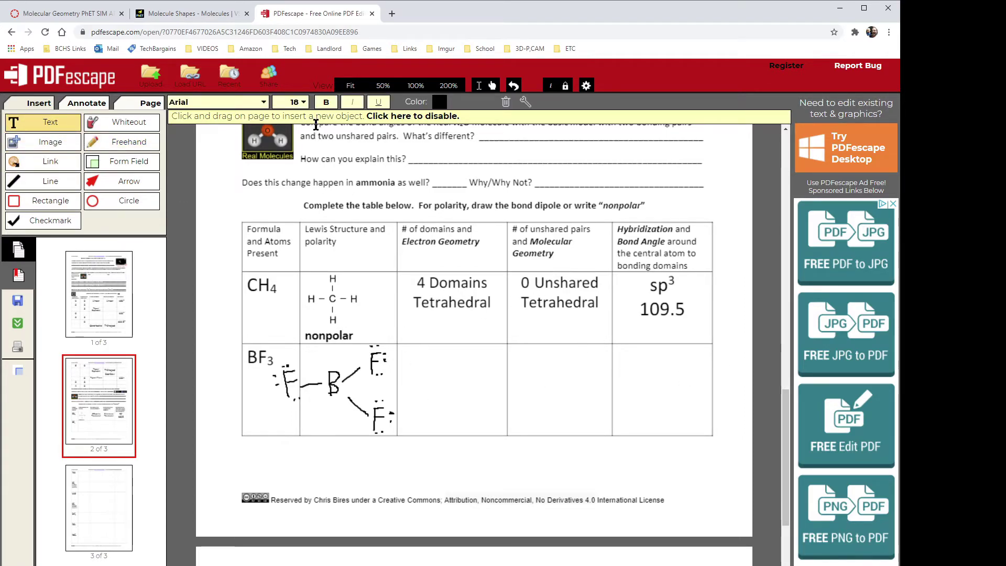
left_click(300, 102)
scroll(285, 262, "down", 3)
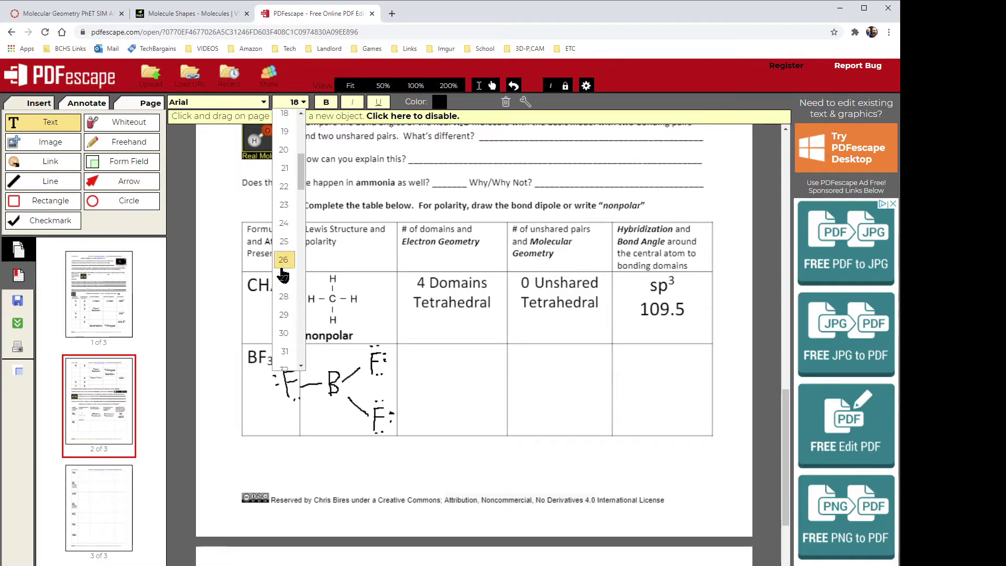
left_click(284, 231)
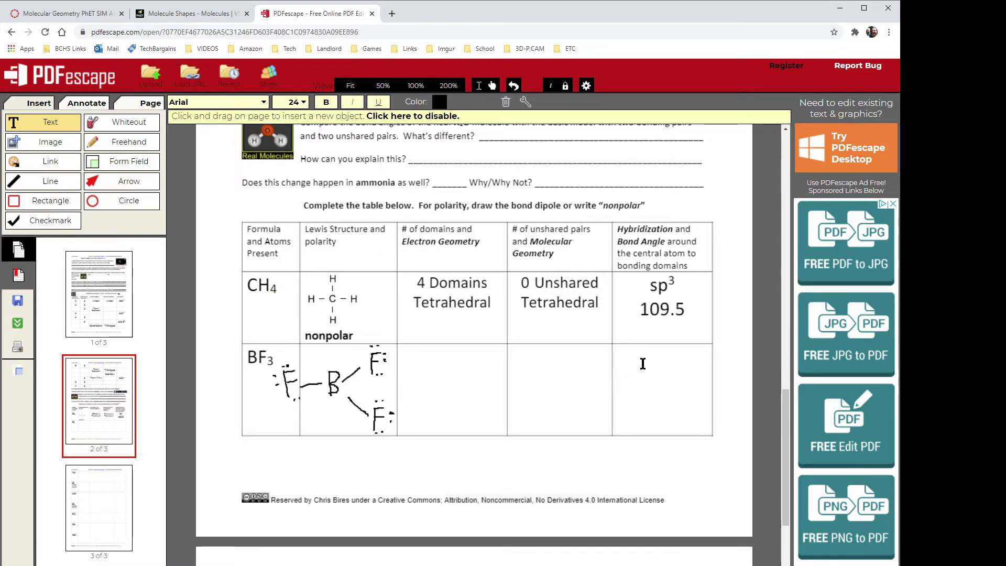
type("sp2")
key("Return")
type("120")
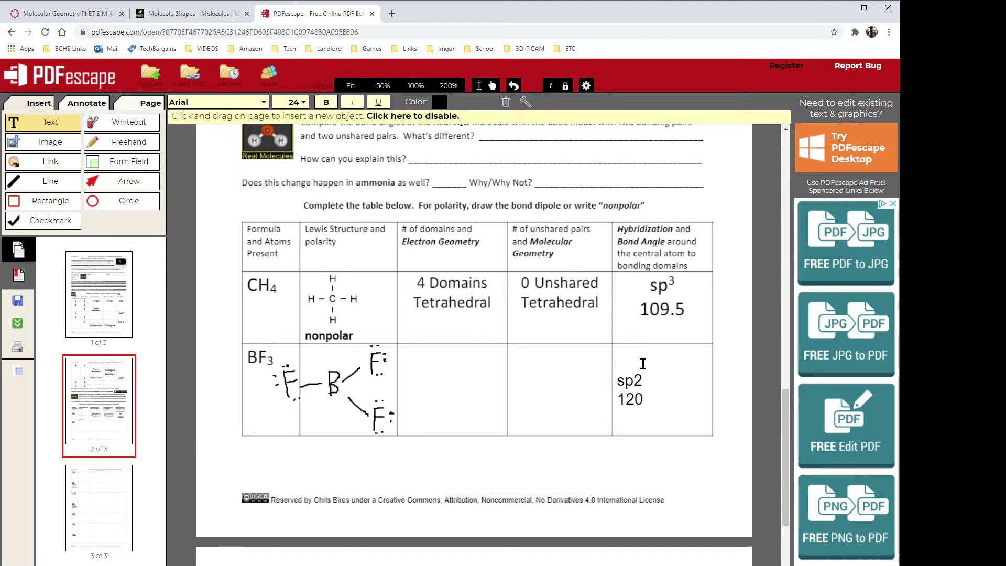
Step: Look back over the answers on the worksheet's first two pages, and save and download the edited PDF
scroll(393, 362, "up", 15)
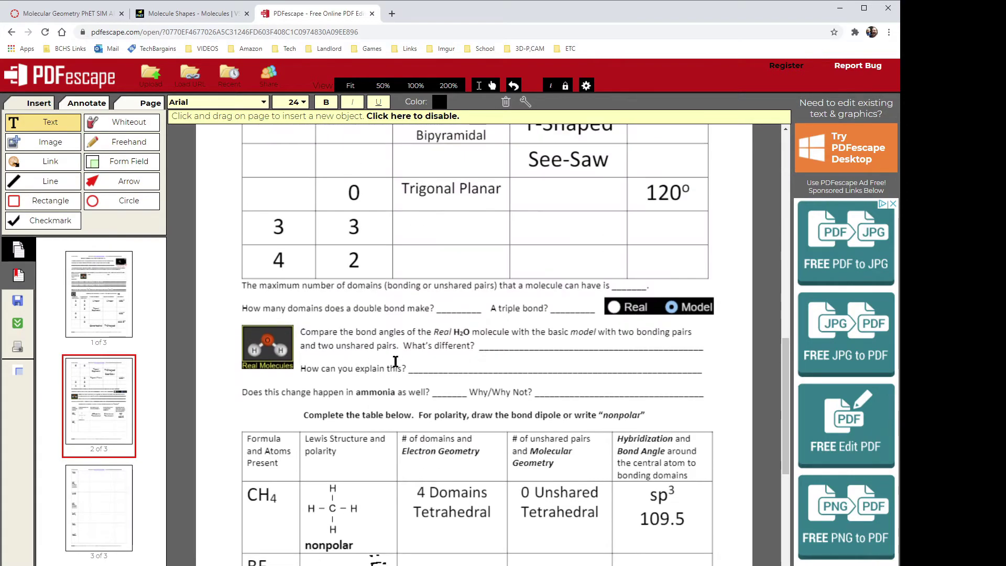
scroll(398, 369, "up", 3)
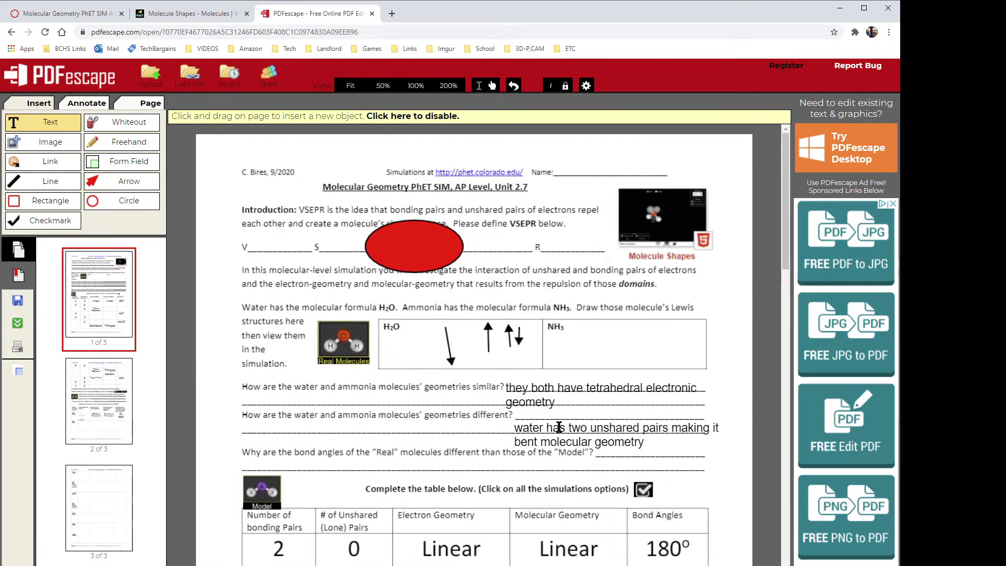
scroll(475, 281, "down", 10)
scroll(475, 281, "up", 10)
scroll(407, 342, "down", 14)
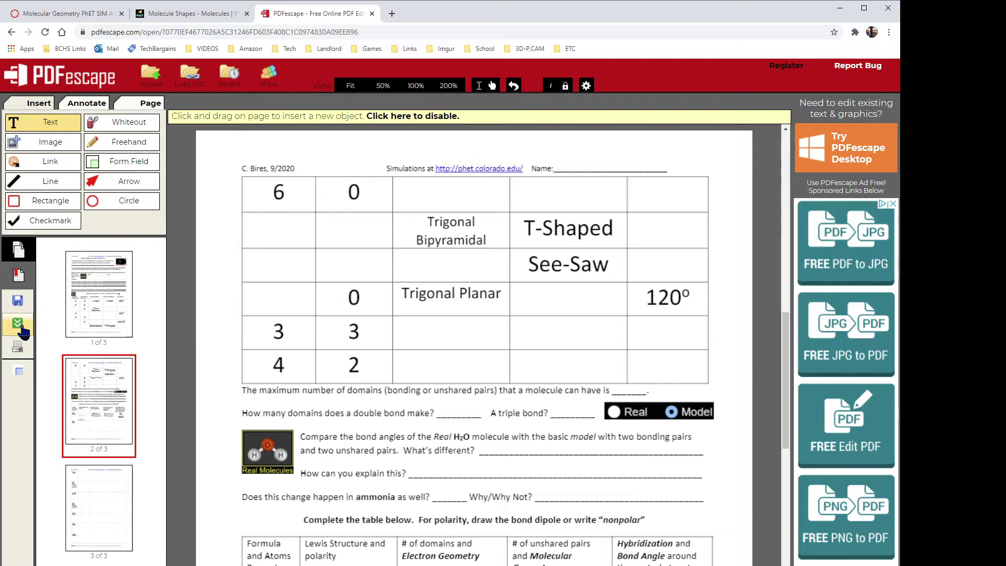
left_click(19, 326)
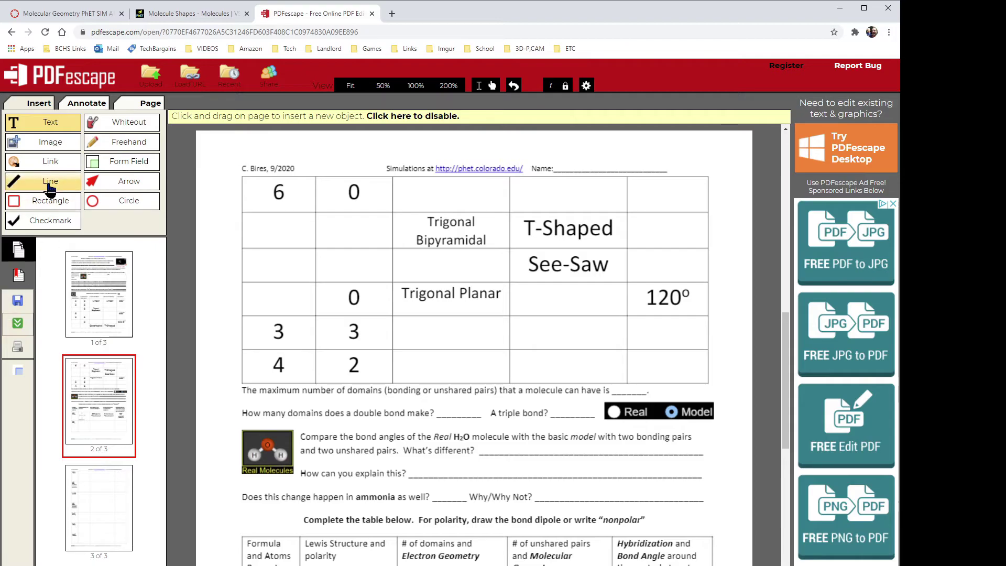
Step: Switch to the Canvas course, enter Student View from its home page, and open the Molecular Geometry PhET SIM AP Level assignment
left_click(62, 18)
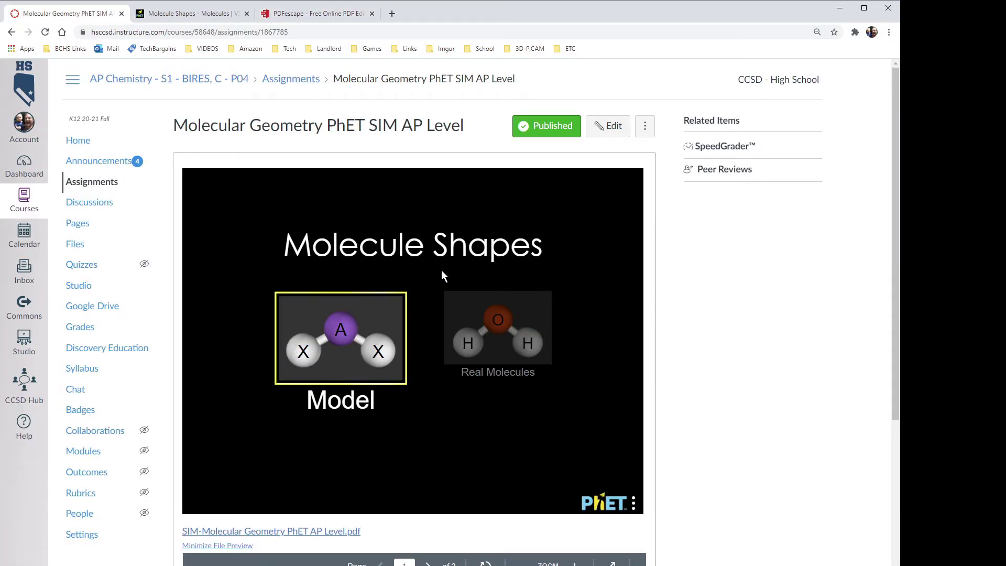
left_click(70, 144)
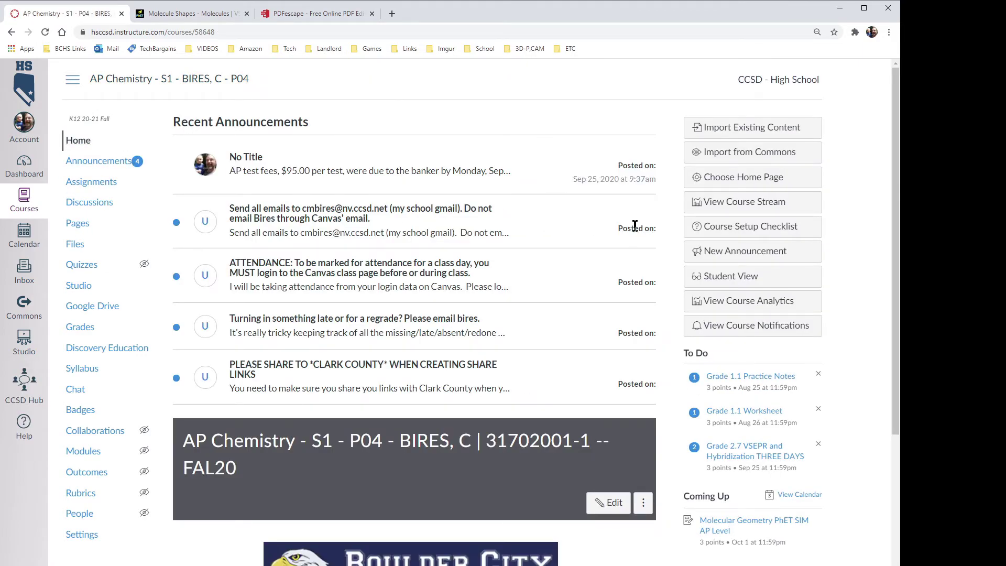
left_click(735, 278)
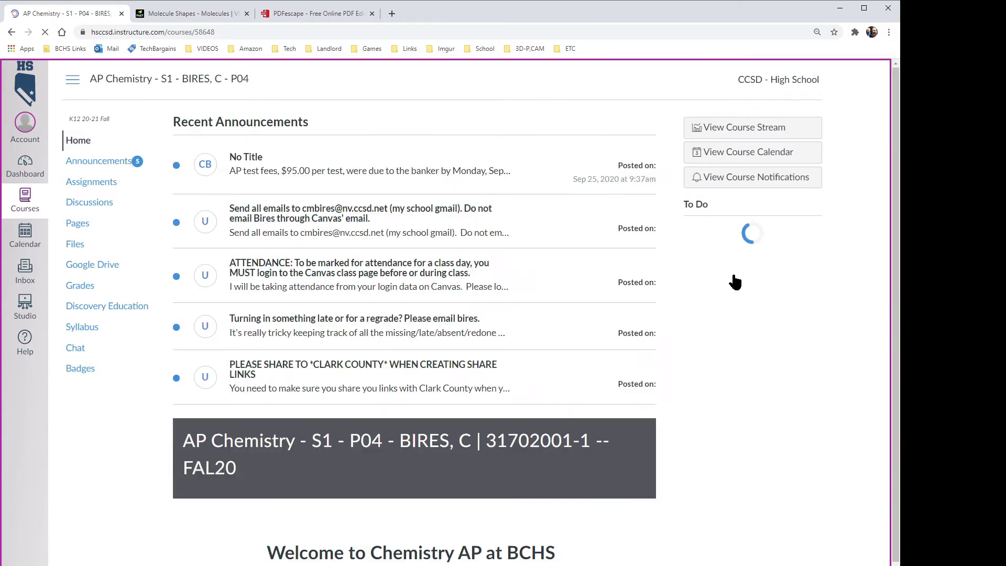
left_click(96, 179)
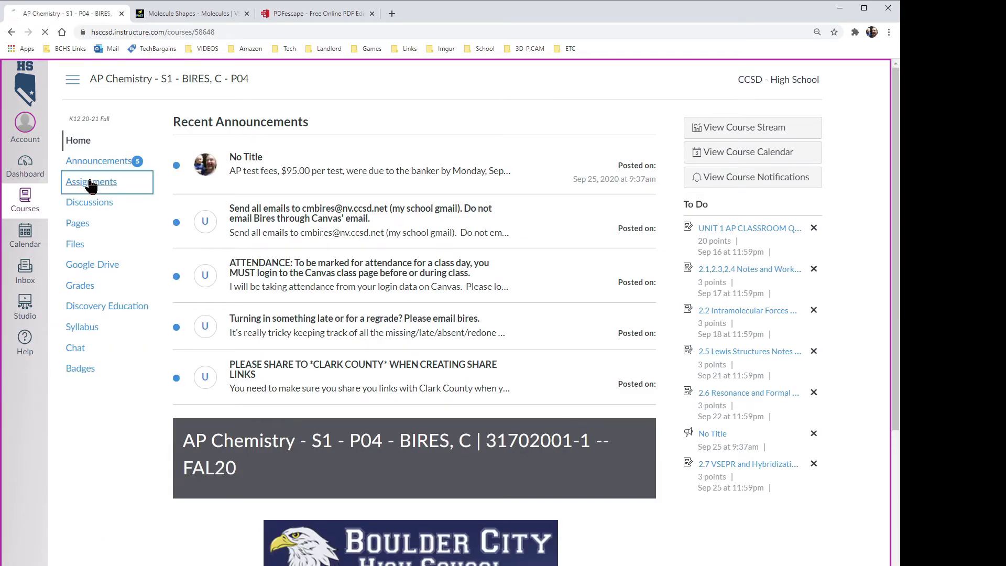
scroll(345, 302, "down", 7)
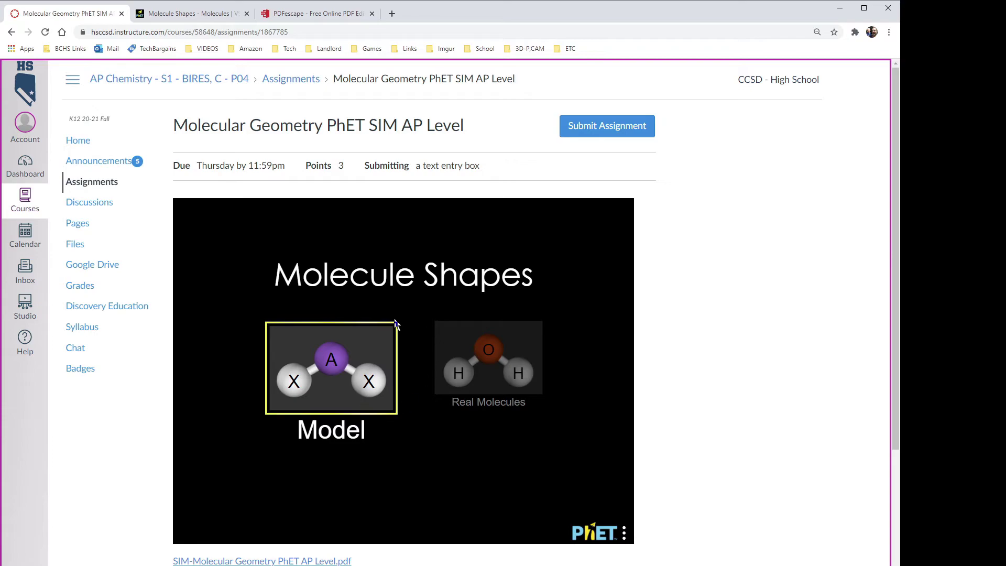
Step: Examine the assignment's embedded simulation and worksheet preview as a student sees them
scroll(697, 424, "down", 3)
scroll(693, 414, "down", 5)
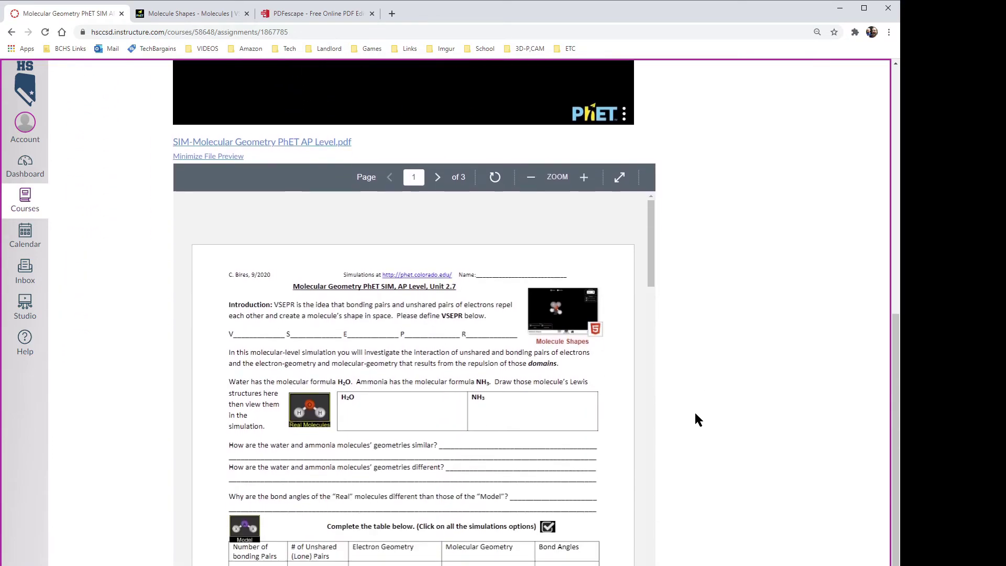
scroll(543, 423, "down", 10)
scroll(543, 431, "down", 15)
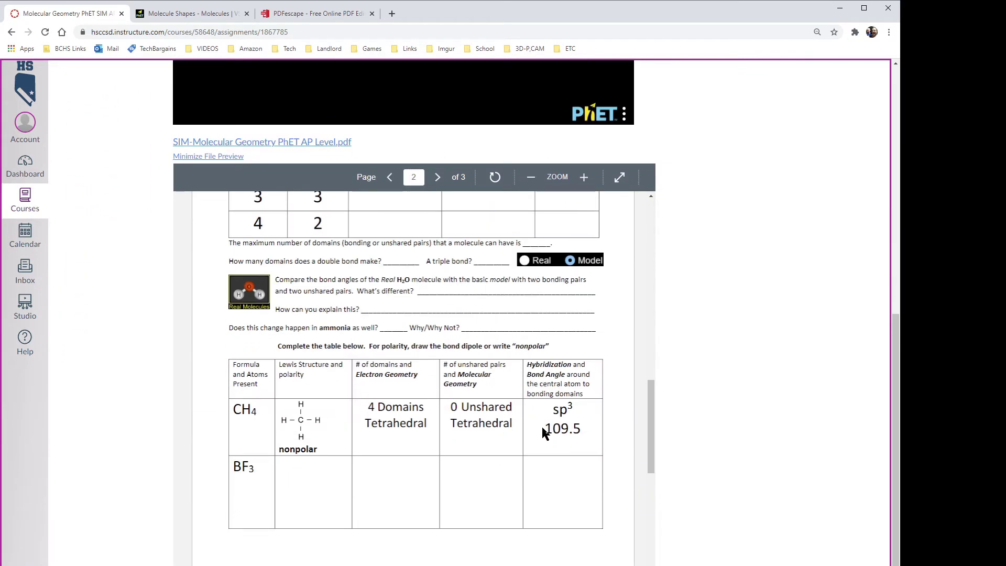
scroll(749, 473, "up", 7)
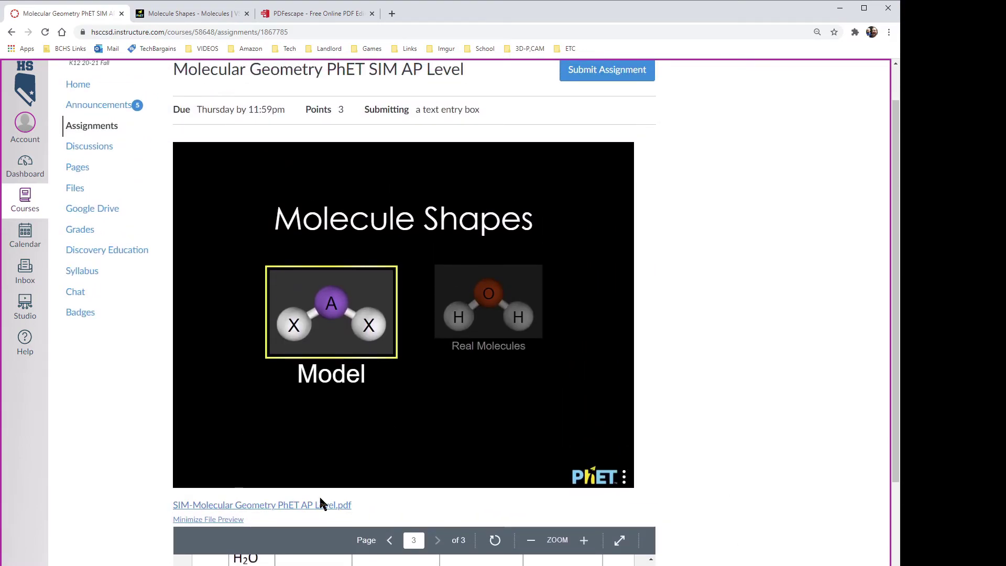
scroll(660, 220, "up", 1)
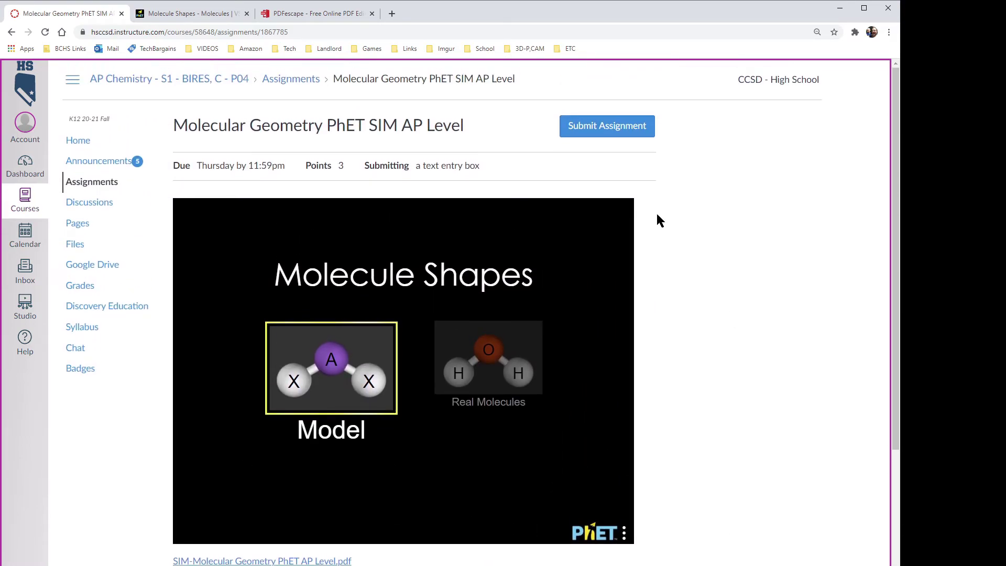
Step: Start submitting the assignment and place the cursor in the empty text entry box
left_click(607, 128)
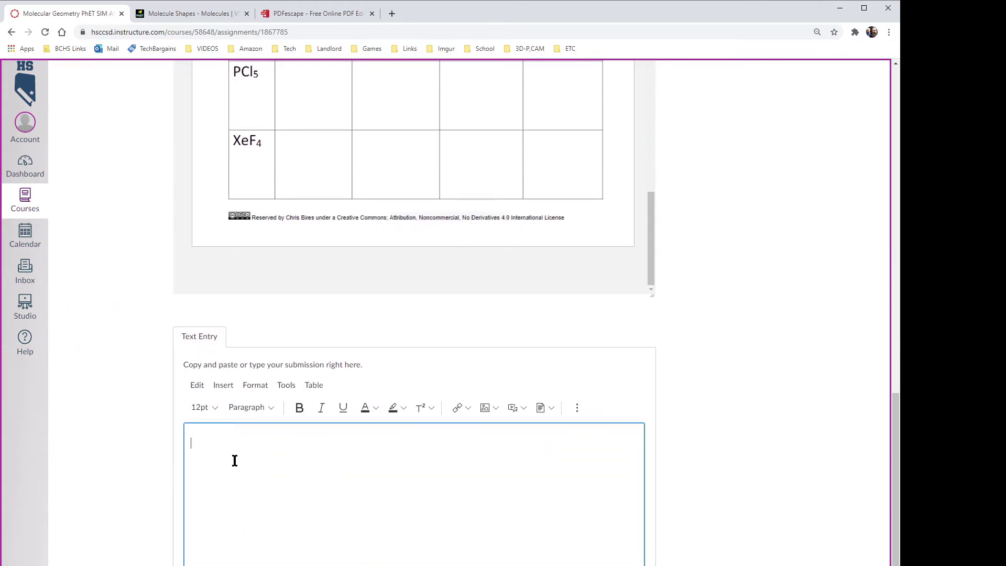
scroll(235, 460, "up", 5)
scroll(310, 364, "down", 2)
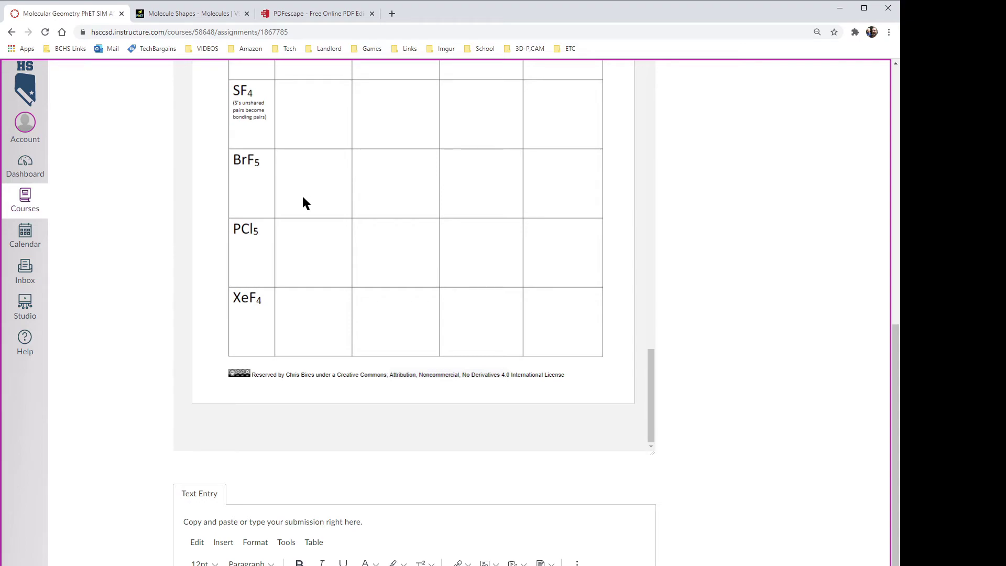
scroll(267, 436, "down", 3)
left_click(228, 483)
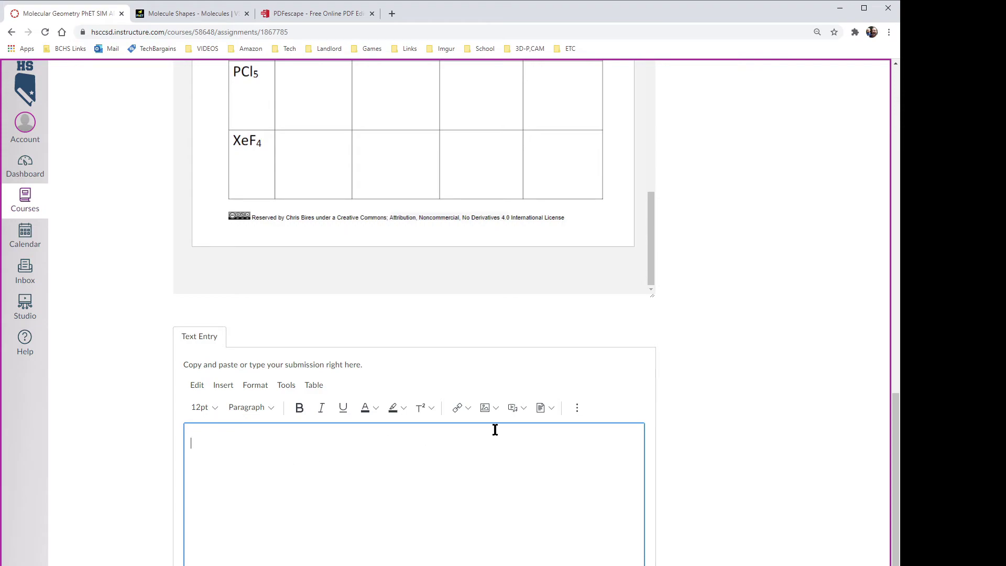
Step: Upload SIM-Molecular Geometry PhET AP Level.pdf as a document into the text entry submission and select its inserted link
left_click(549, 410)
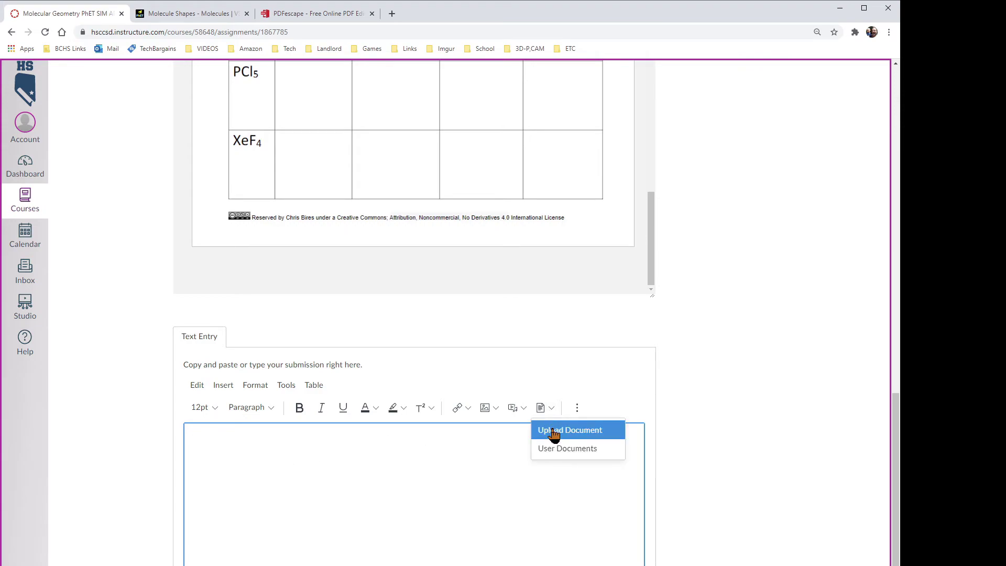
left_click(551, 427)
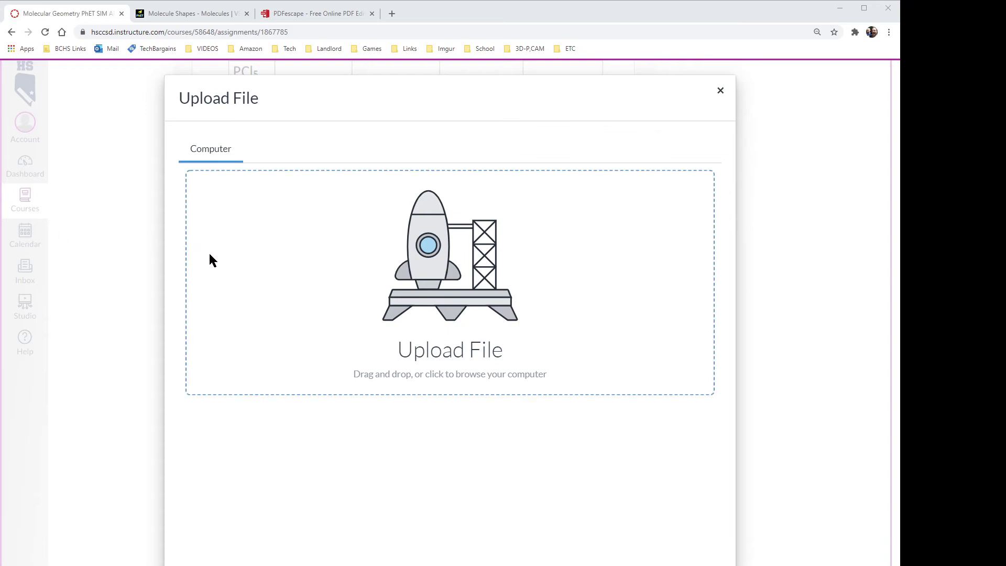
left_click_drag(191, 256, 361, 272)
left_click(704, 565)
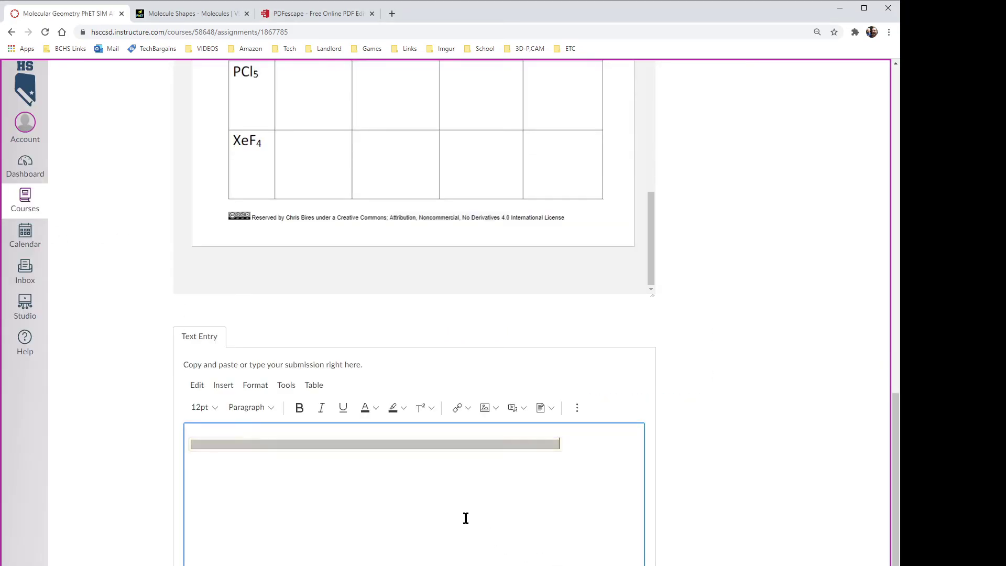
left_click(265, 442)
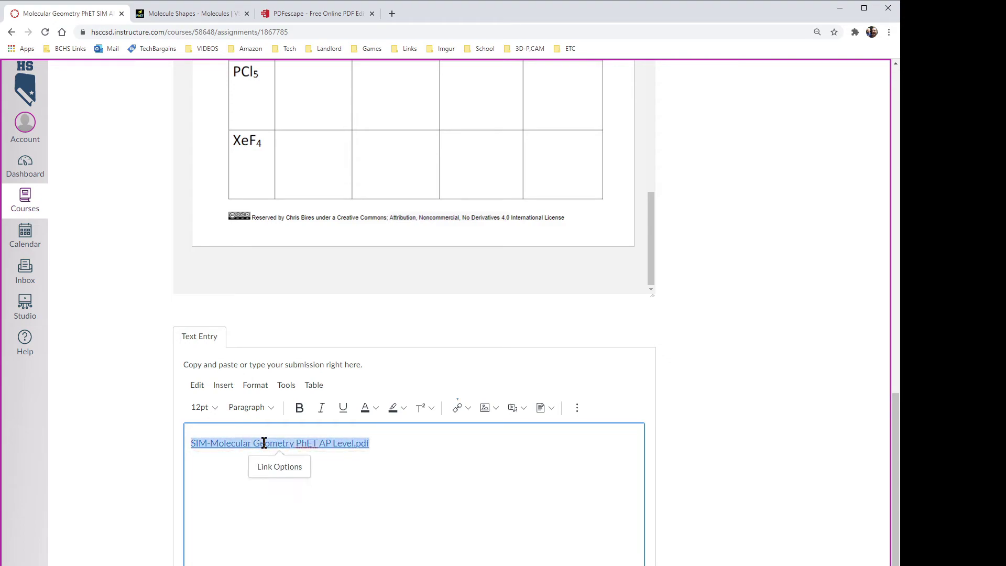
Step: Set the inserted PDF link to automatically open an in-line preview and submit the assignment
left_click(278, 472)
left_click(725, 276)
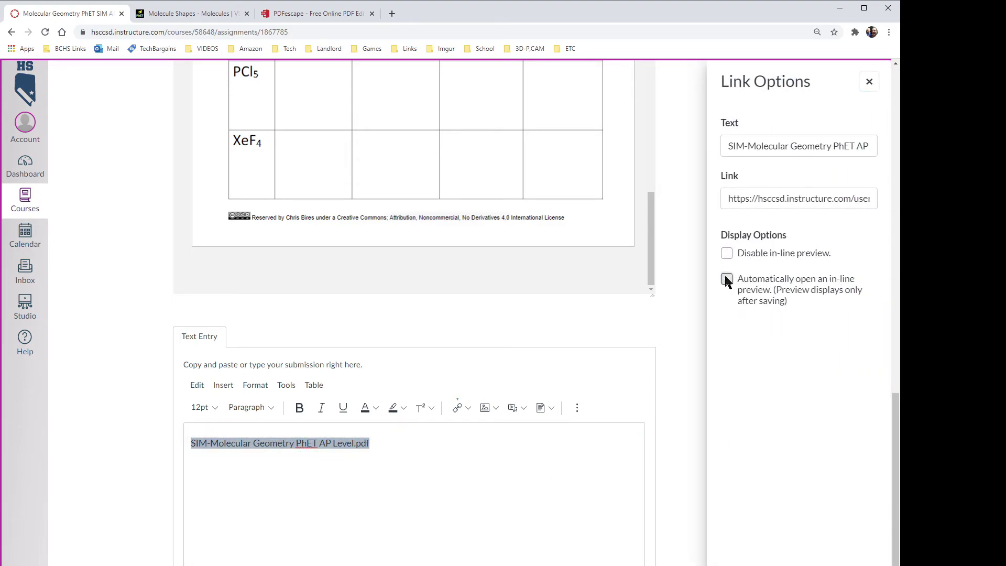
scroll(828, 556, "down", 1)
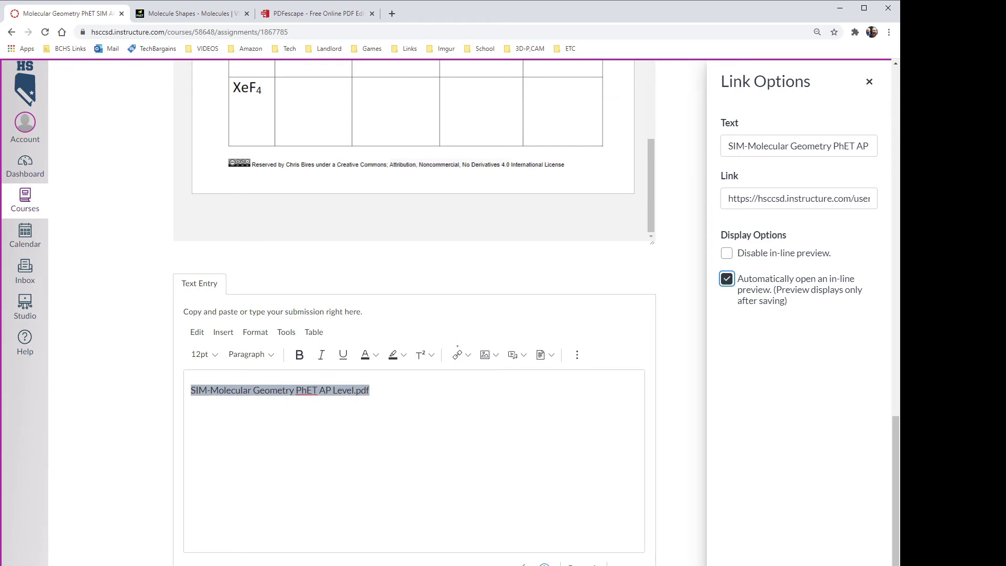
scroll(414, 314, "up", 1)
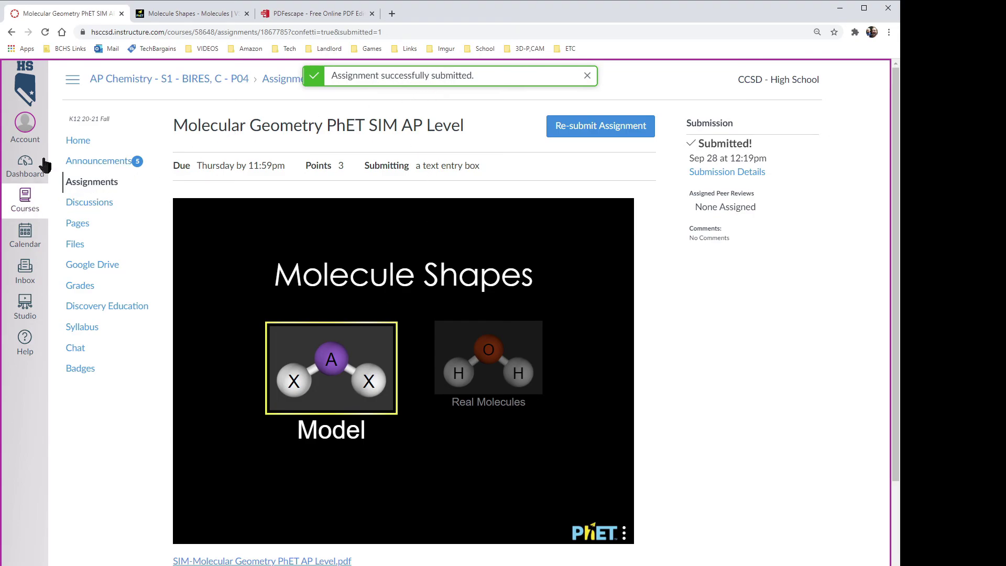
Step: Leave Student View and open the Molecular Geometry PhET SIM AP Level assignment from the course's assignments in a new tab
left_click(74, 142)
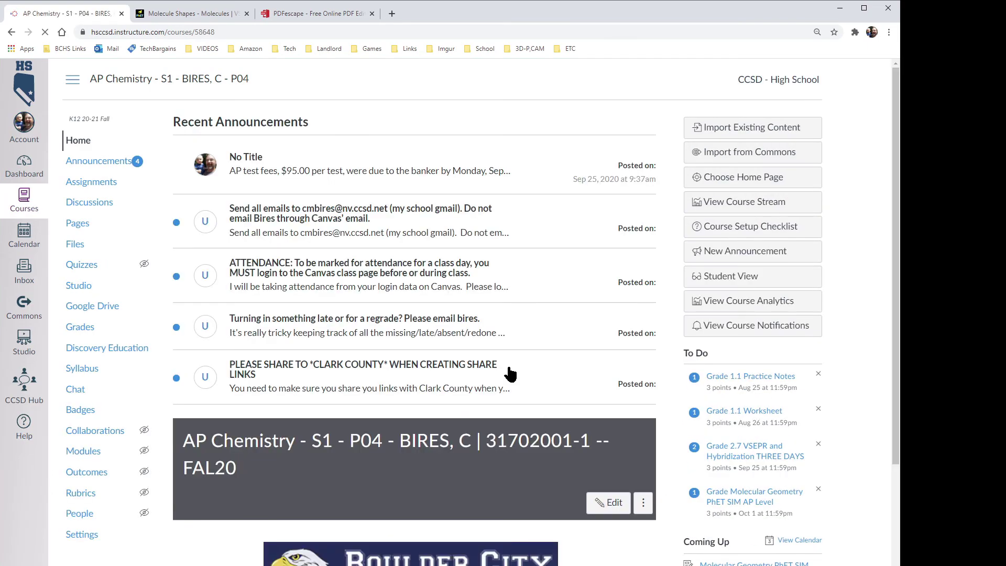
left_click(82, 181)
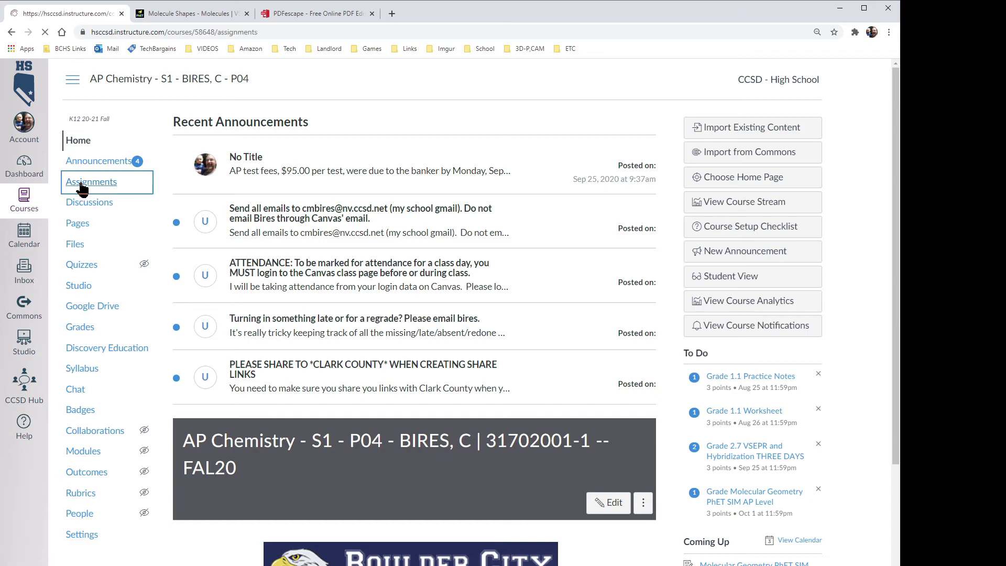
scroll(423, 344, "down", 5)
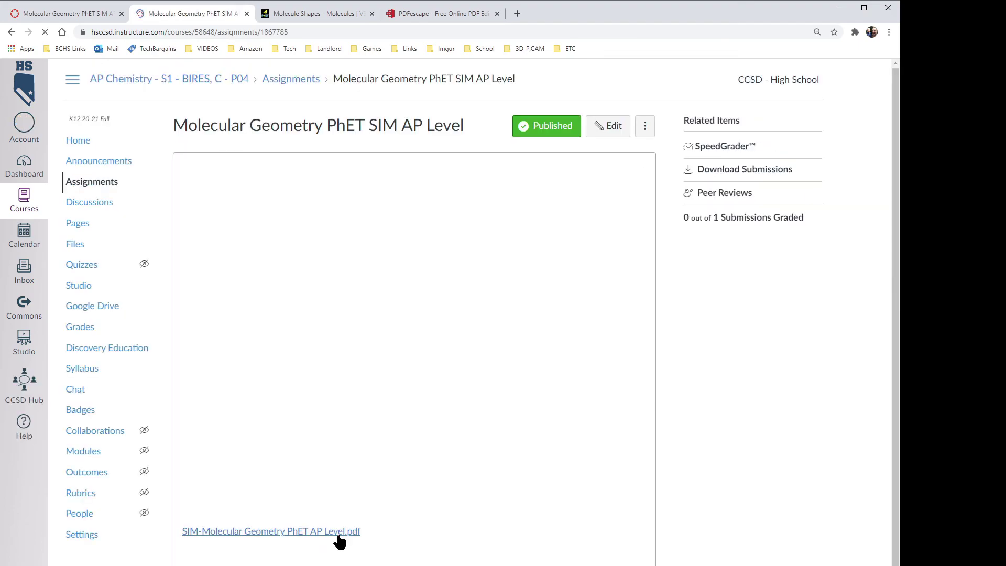
scroll(483, 342, "down", 2)
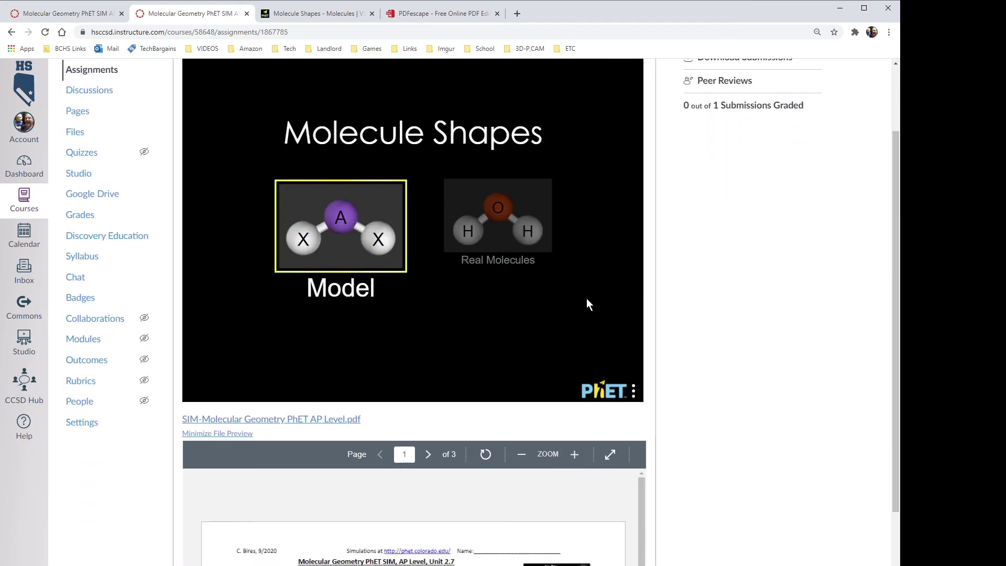
Step: Open the assignment in SpeedGrader and examine Test Student's submitted PDF from the first page through the Lewis structure table on page 2
scroll(668, 196, "up", 2)
left_click(731, 149)
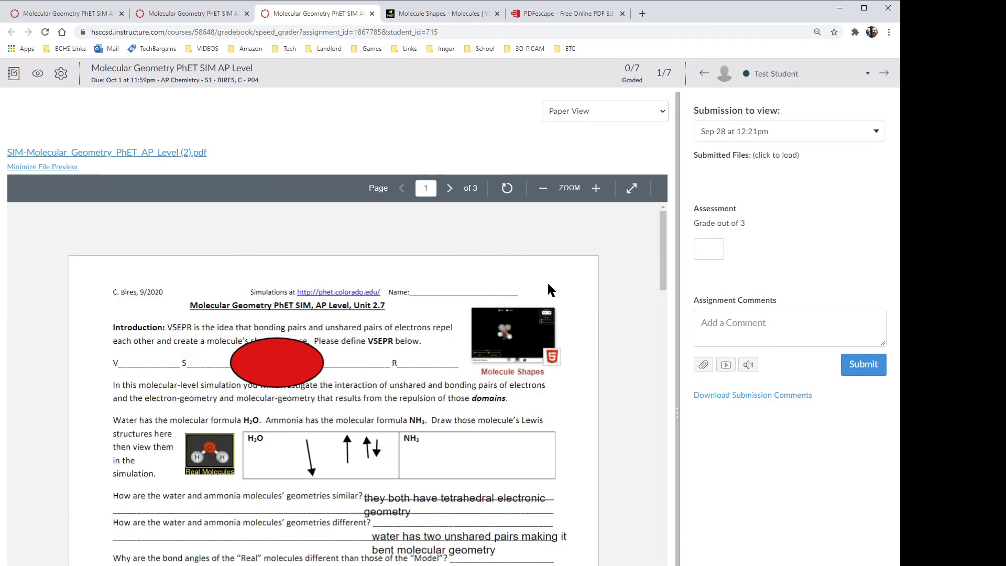
scroll(363, 311, "down", 2)
scroll(364, 311, "down", 2)
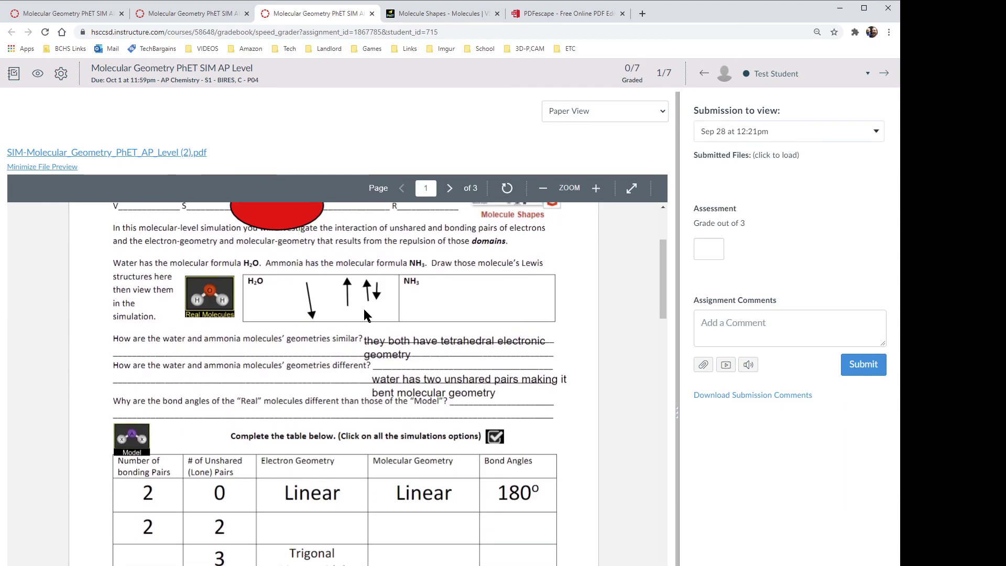
scroll(420, 387, "down", 1)
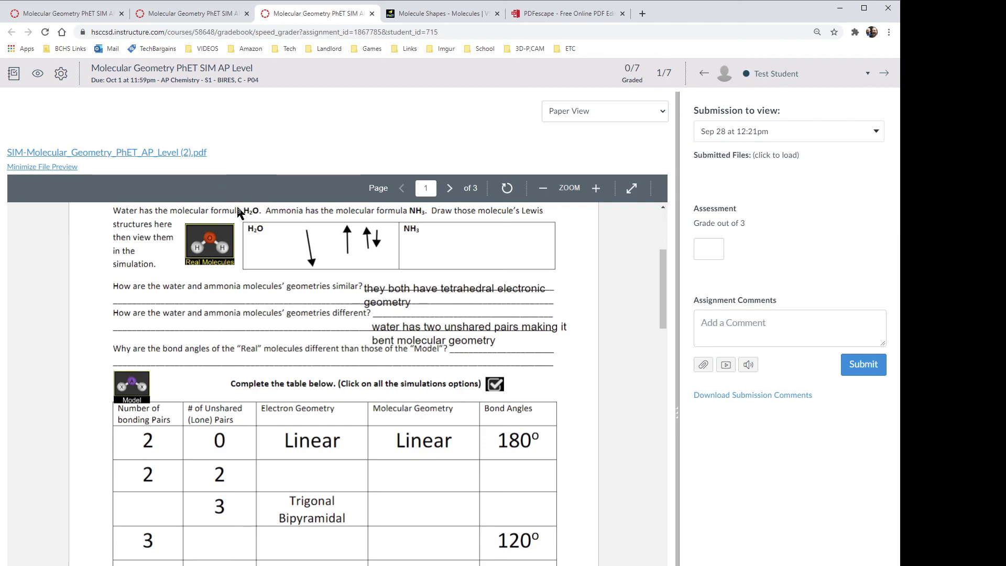
scroll(392, 318, "down", 15)
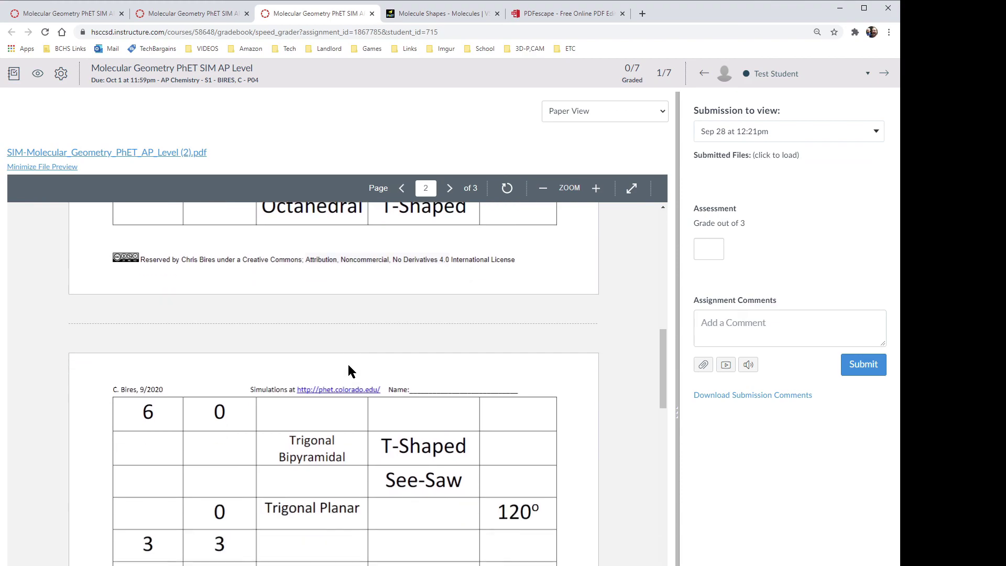
scroll(348, 366, "down", 5)
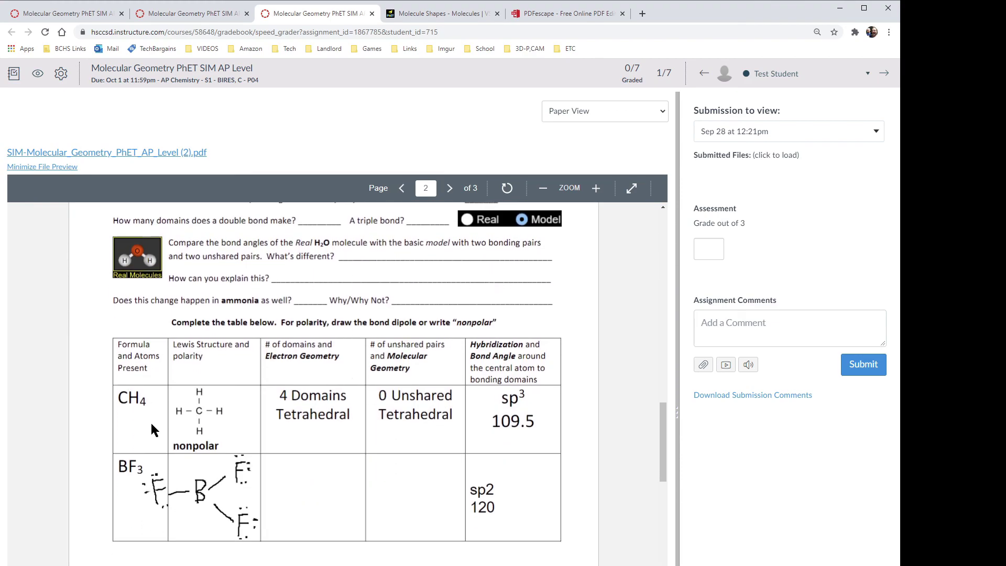